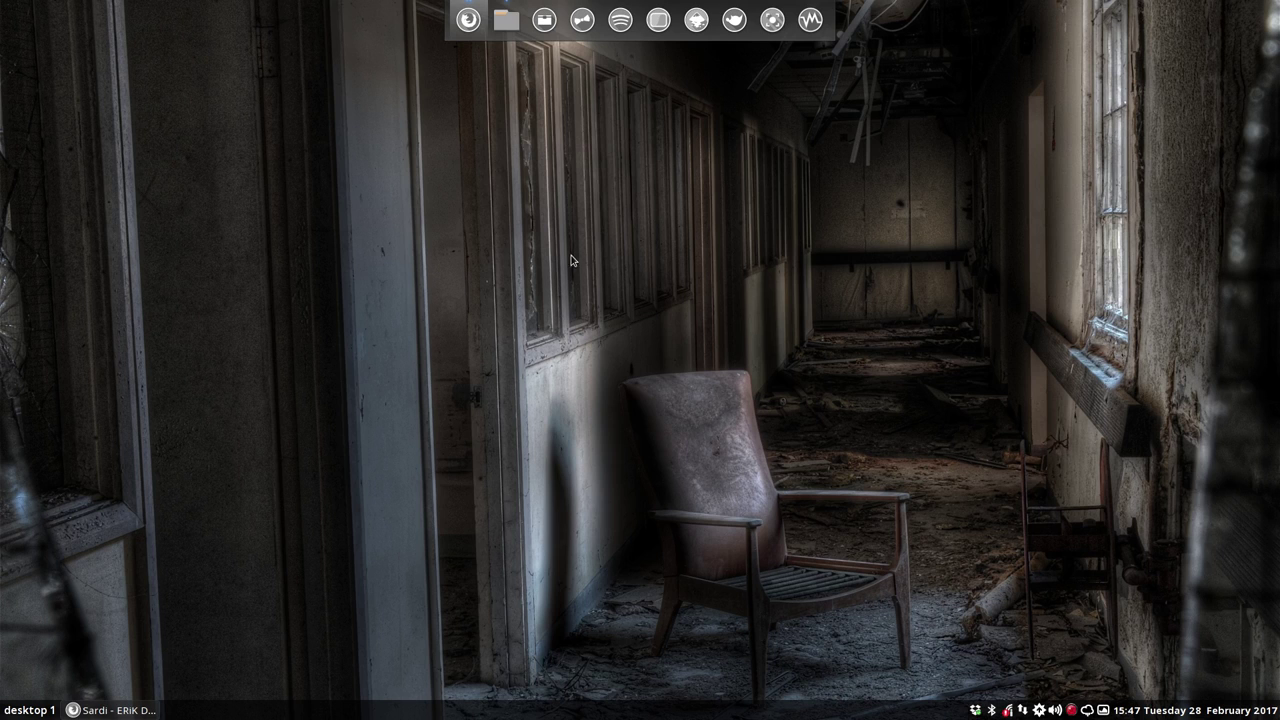
# - Create an untitled folder on the desktop, move it away from the corner, and delete it again
pyautogui.rightClick(547, 172)
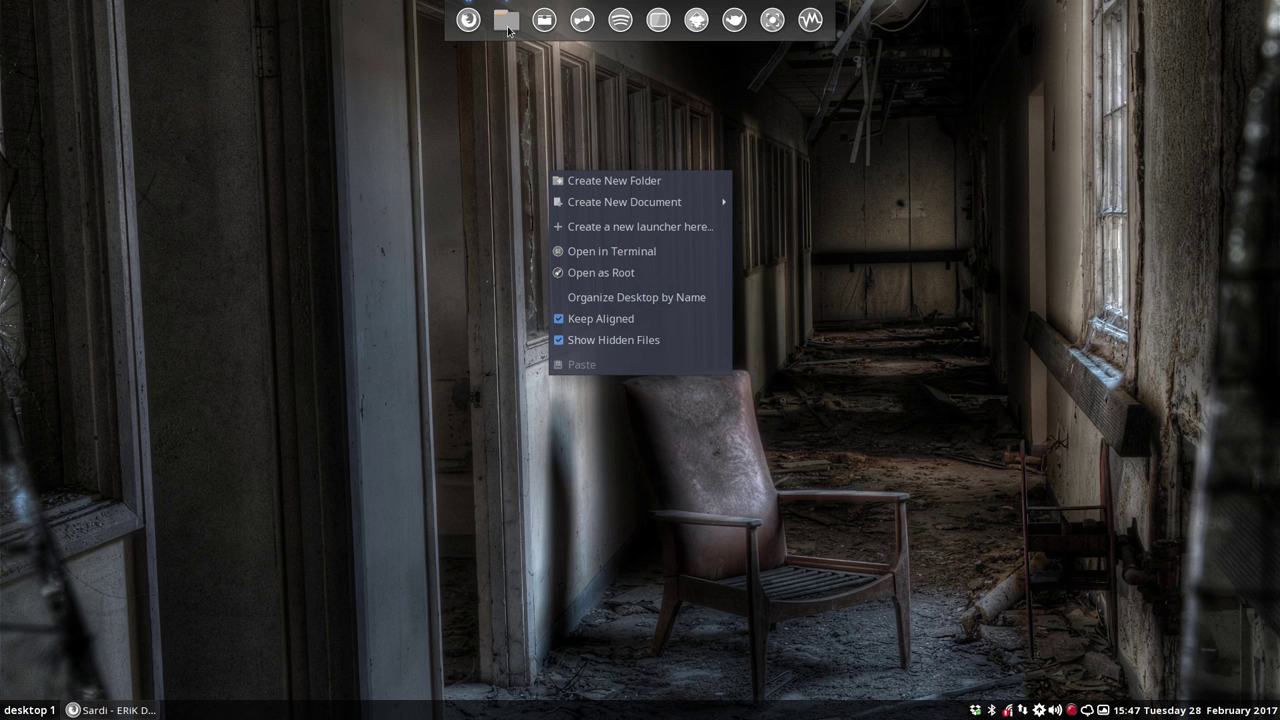
pyautogui.click(511, 132)
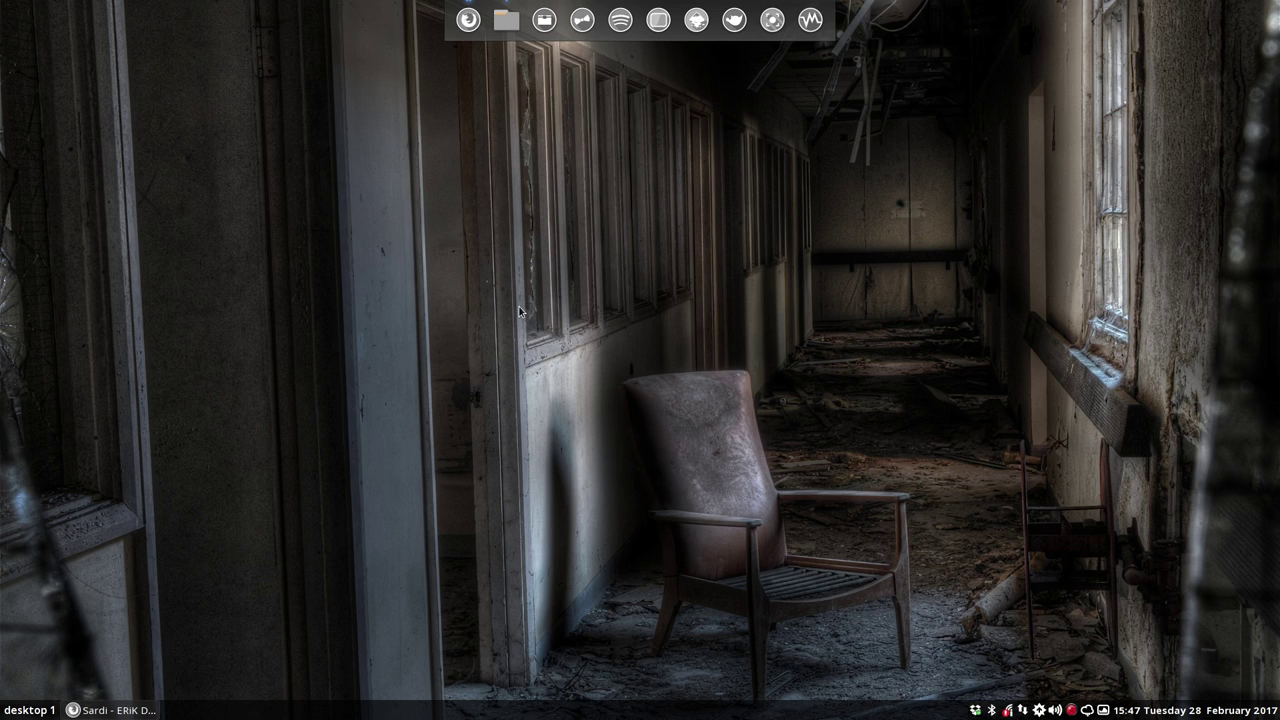
pyautogui.rightClick(497, 228)
pyautogui.click(548, 235)
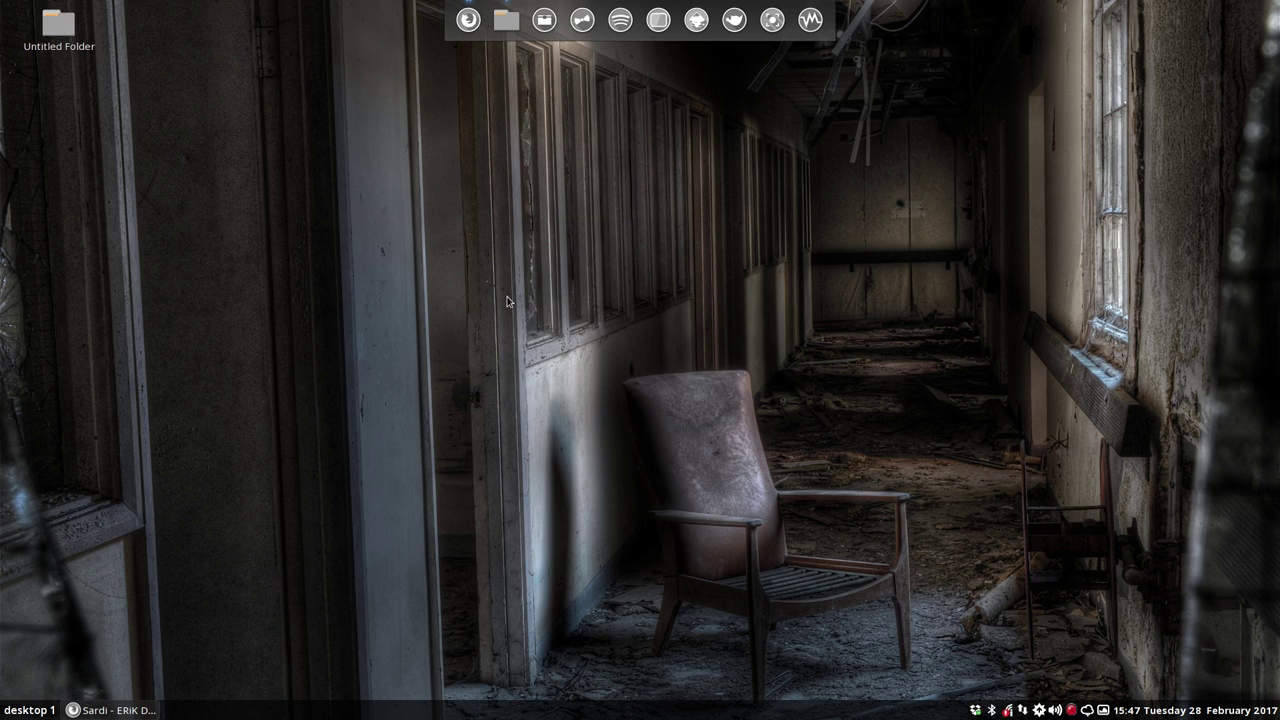
pyautogui.moveTo(58, 24); pyautogui.dragTo(430, 234)
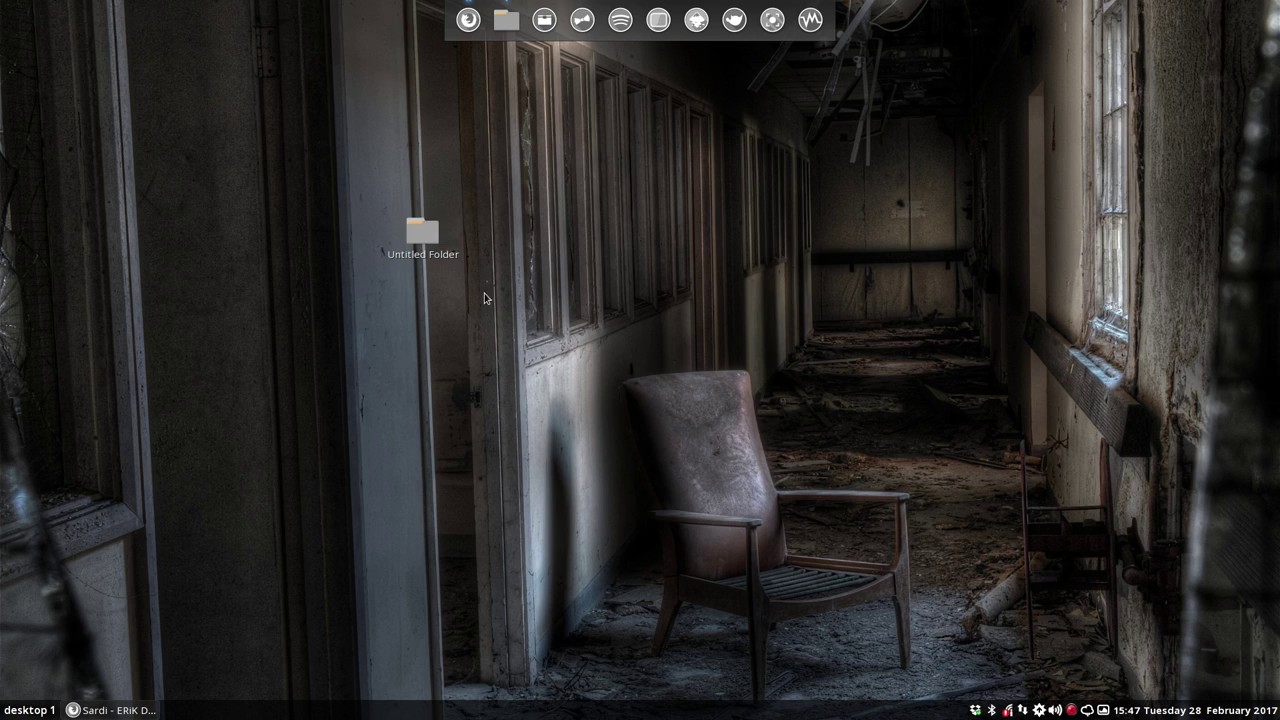
pyautogui.press('Delete')
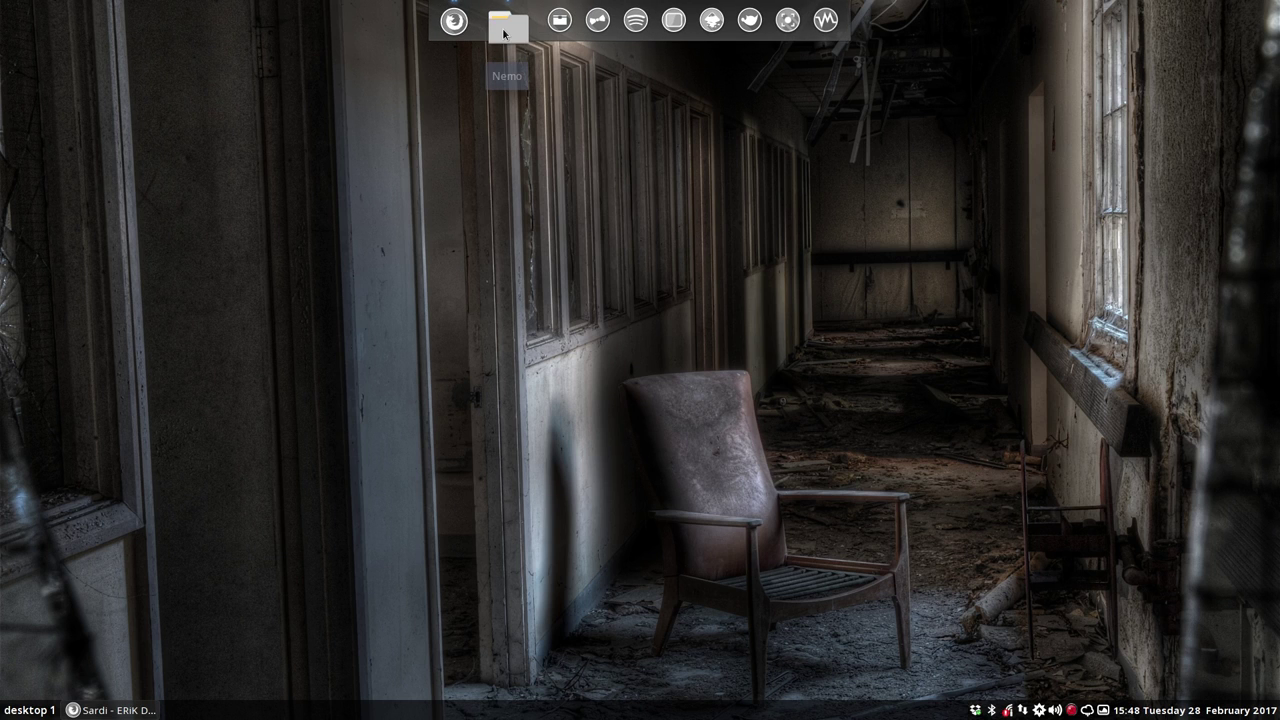
# - Dismiss the Nemo desktop menu and run Kill Nemo from the Openbox menu
pyautogui.rightClick(502, 254)
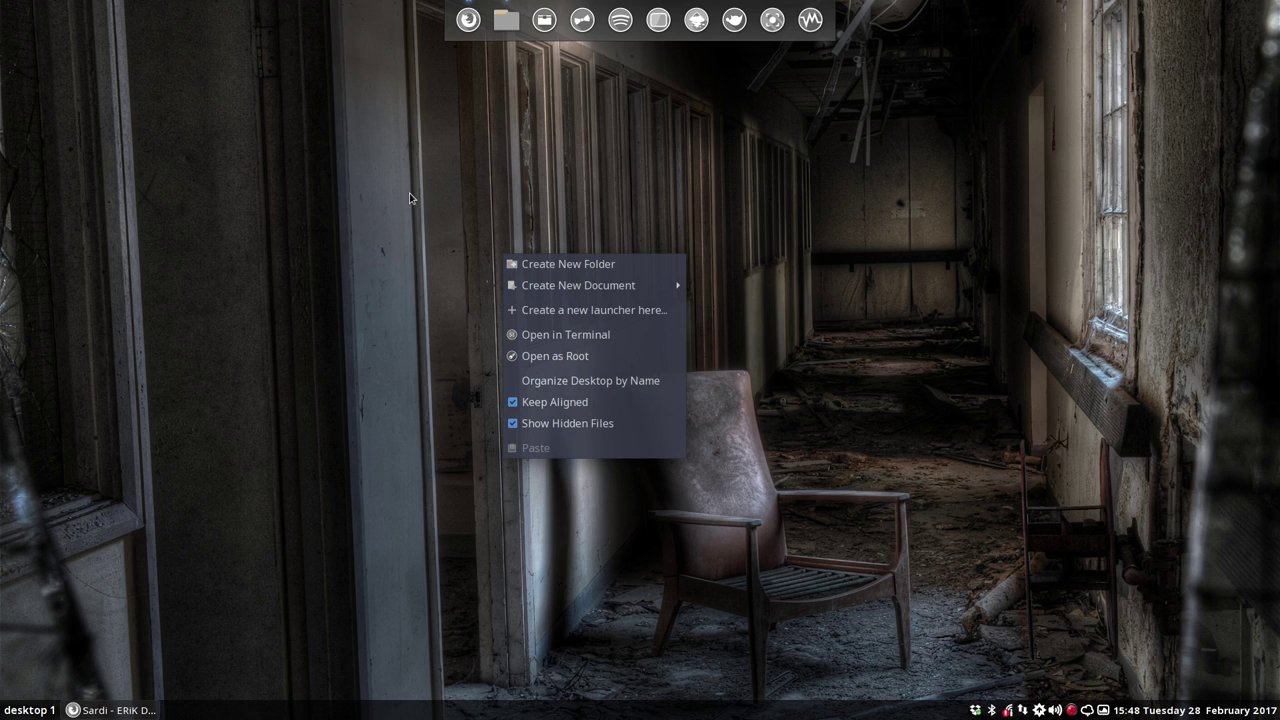
pyautogui.click(412, 261)
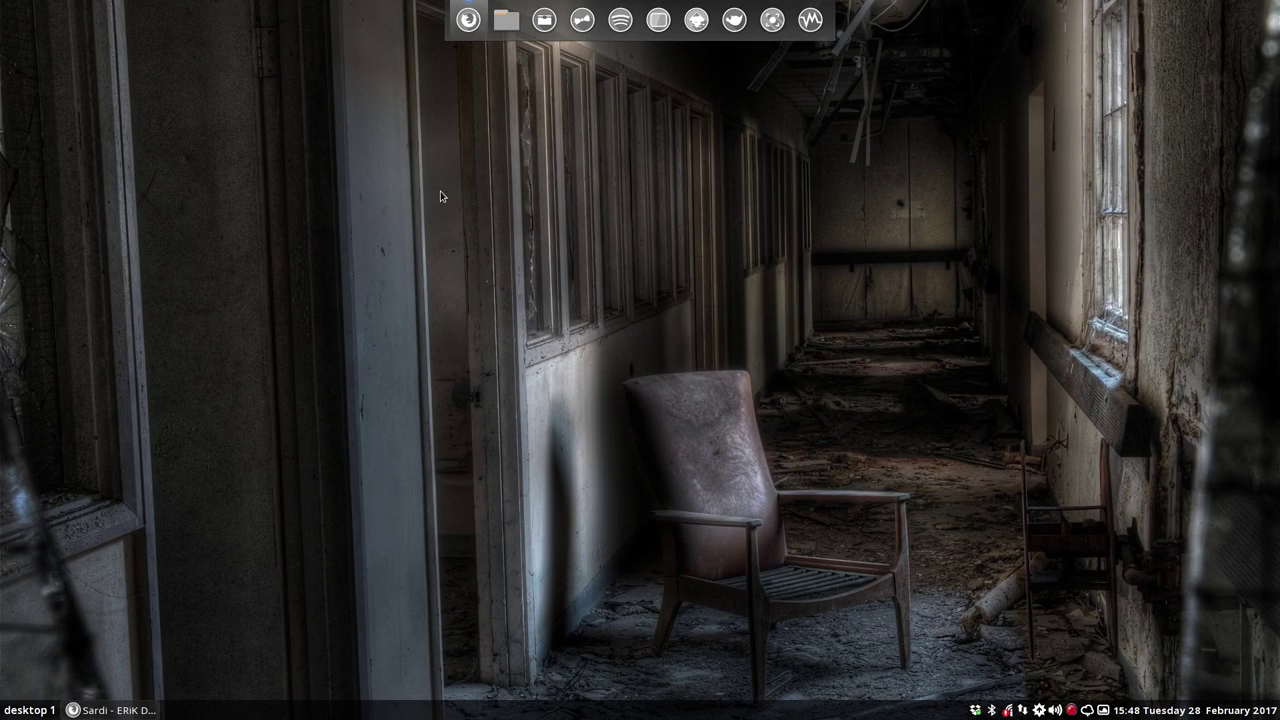
pyautogui.rightClick(440, 193)
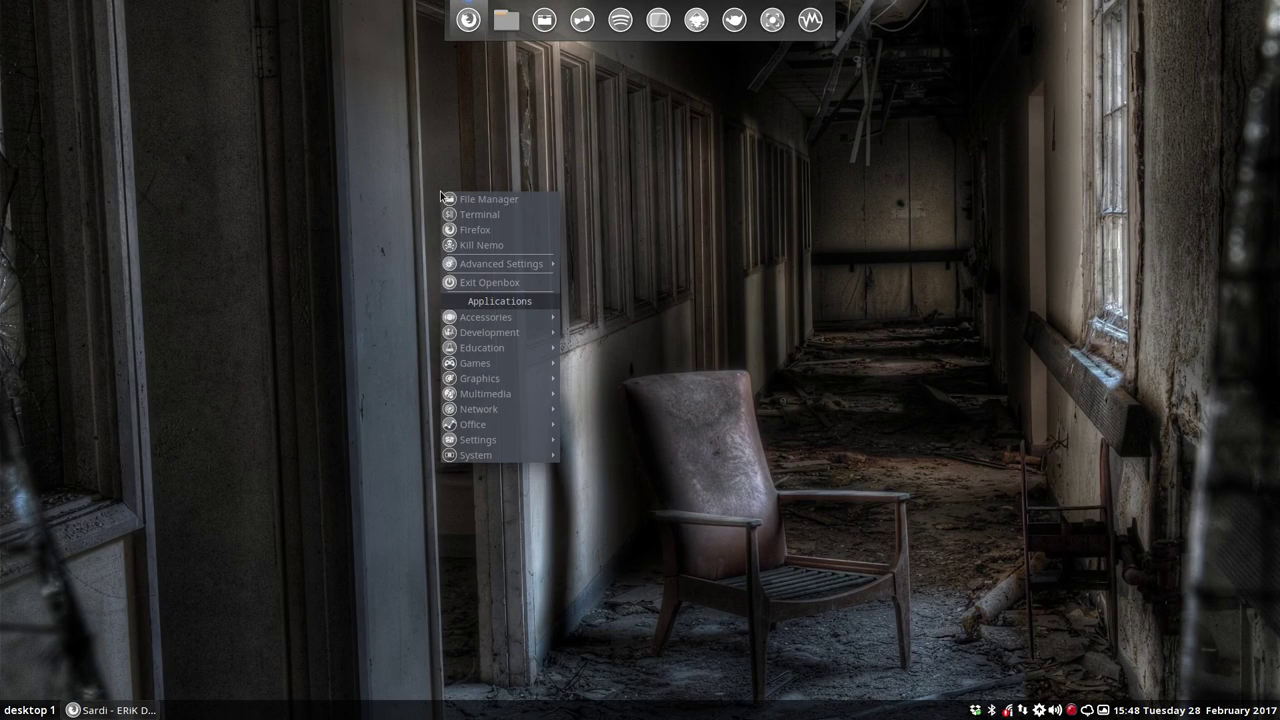
pyautogui.click(493, 249)
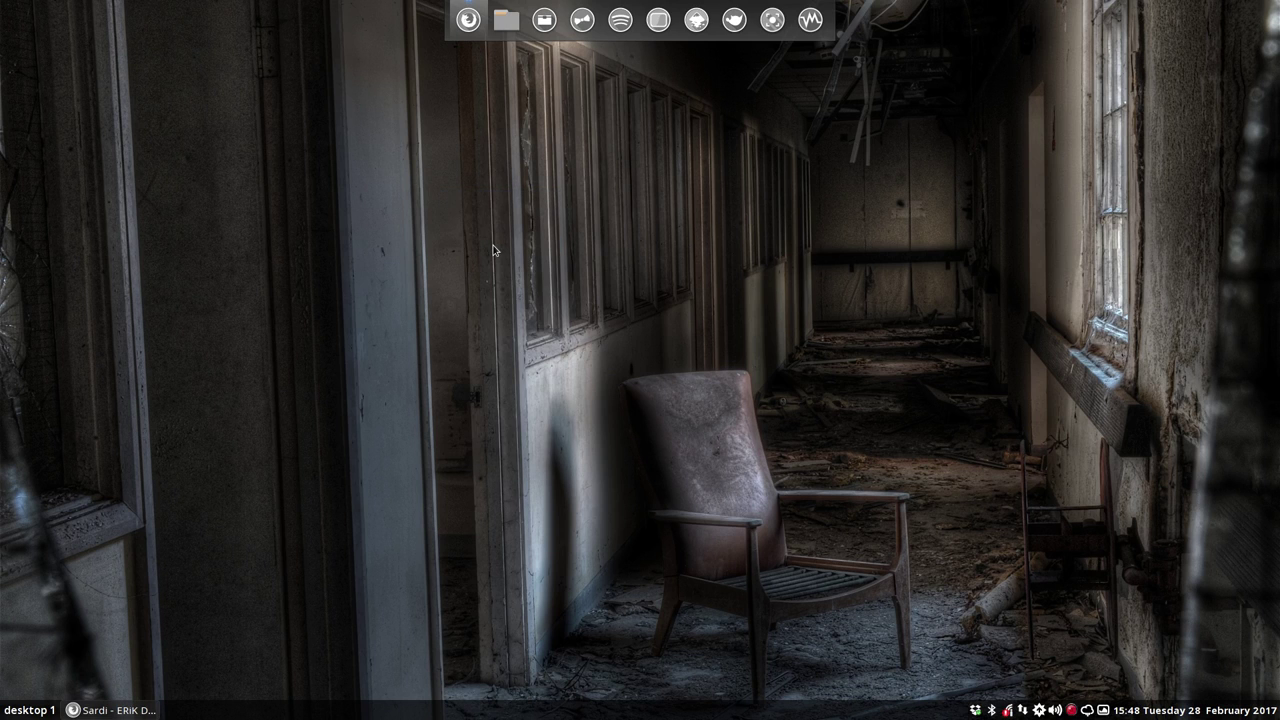
# - Examine the Openbox desktop menu and its System applications category
pyautogui.rightClick(493, 249)
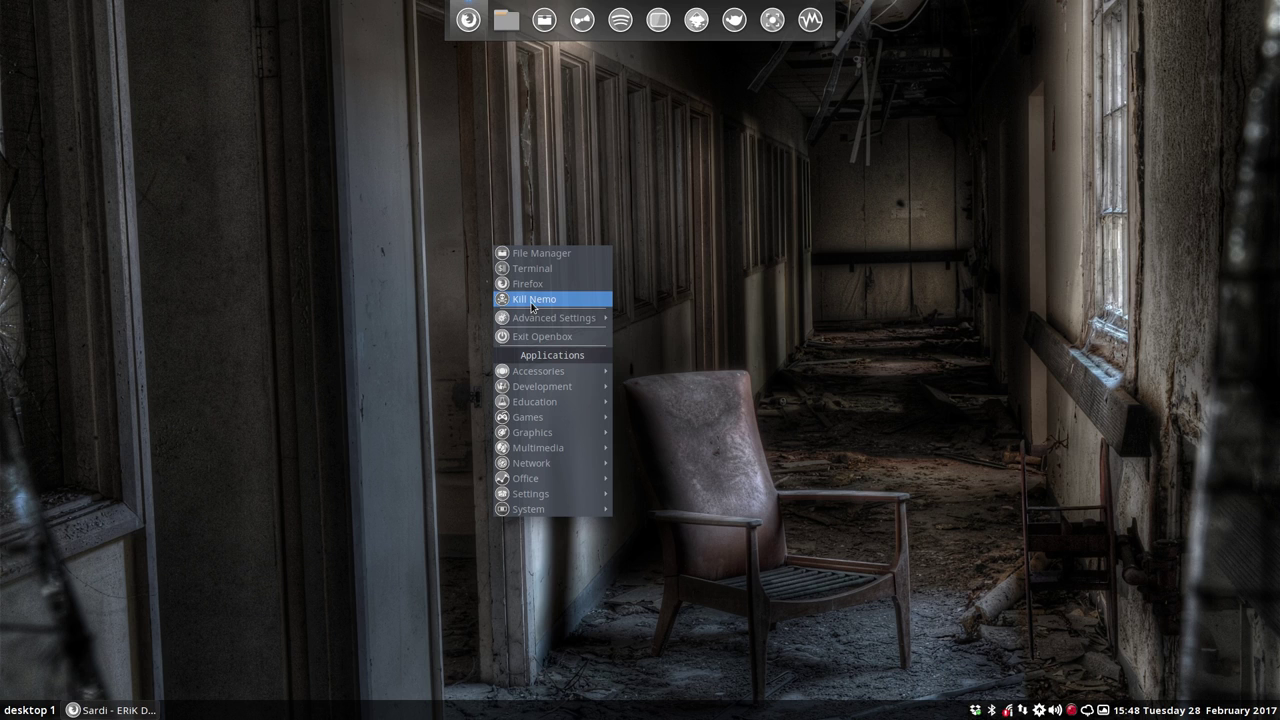
pyautogui.click(514, 190)
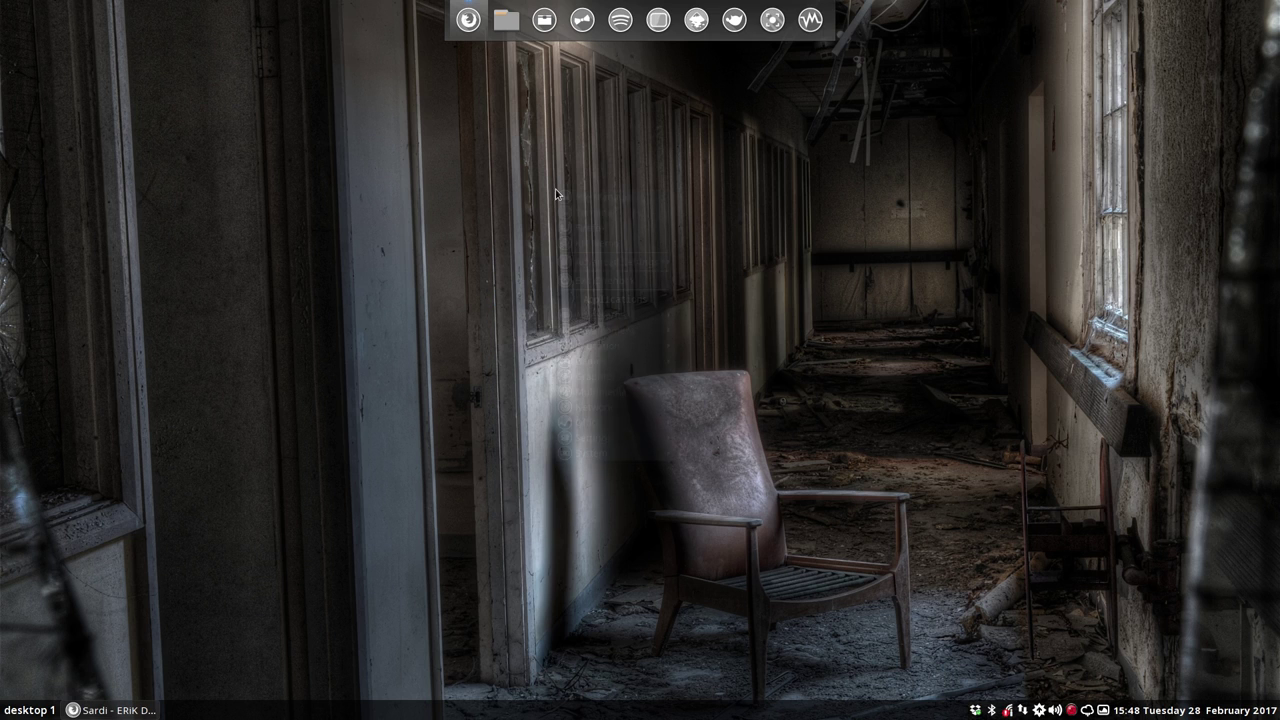
pyautogui.rightClick(557, 190)
pyautogui.moveTo(608, 455)
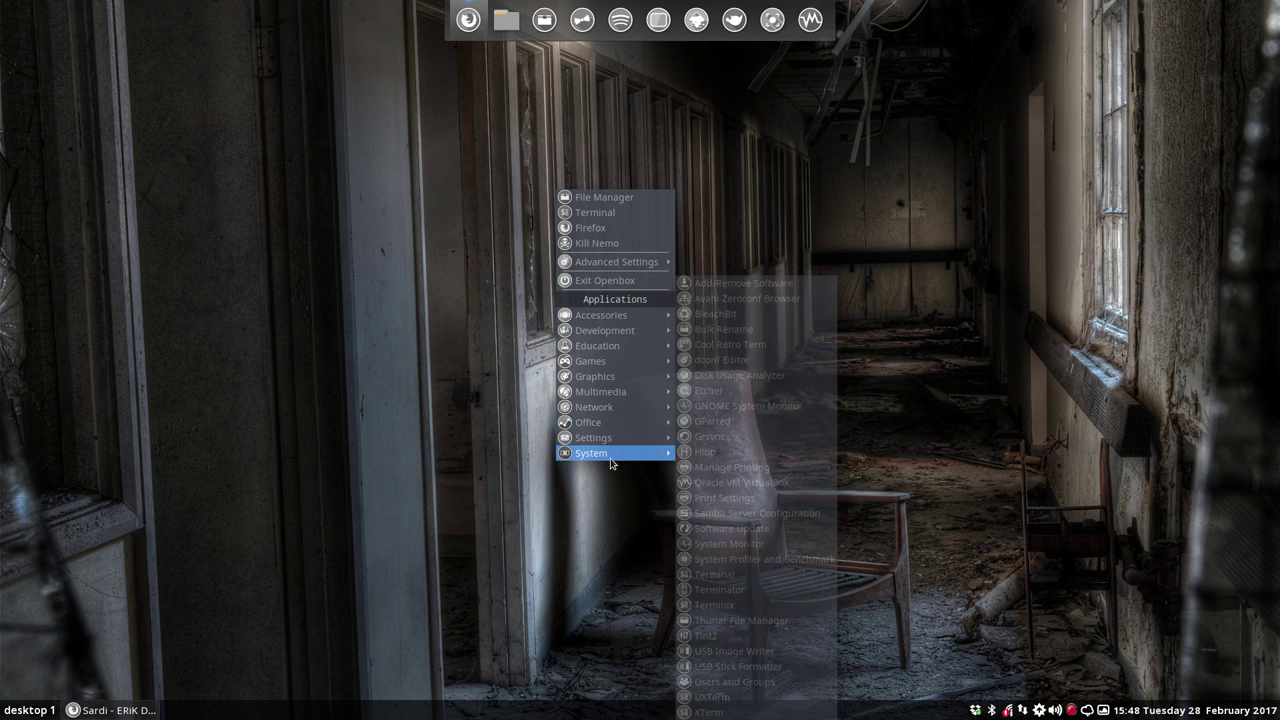
pyautogui.click(487, 443)
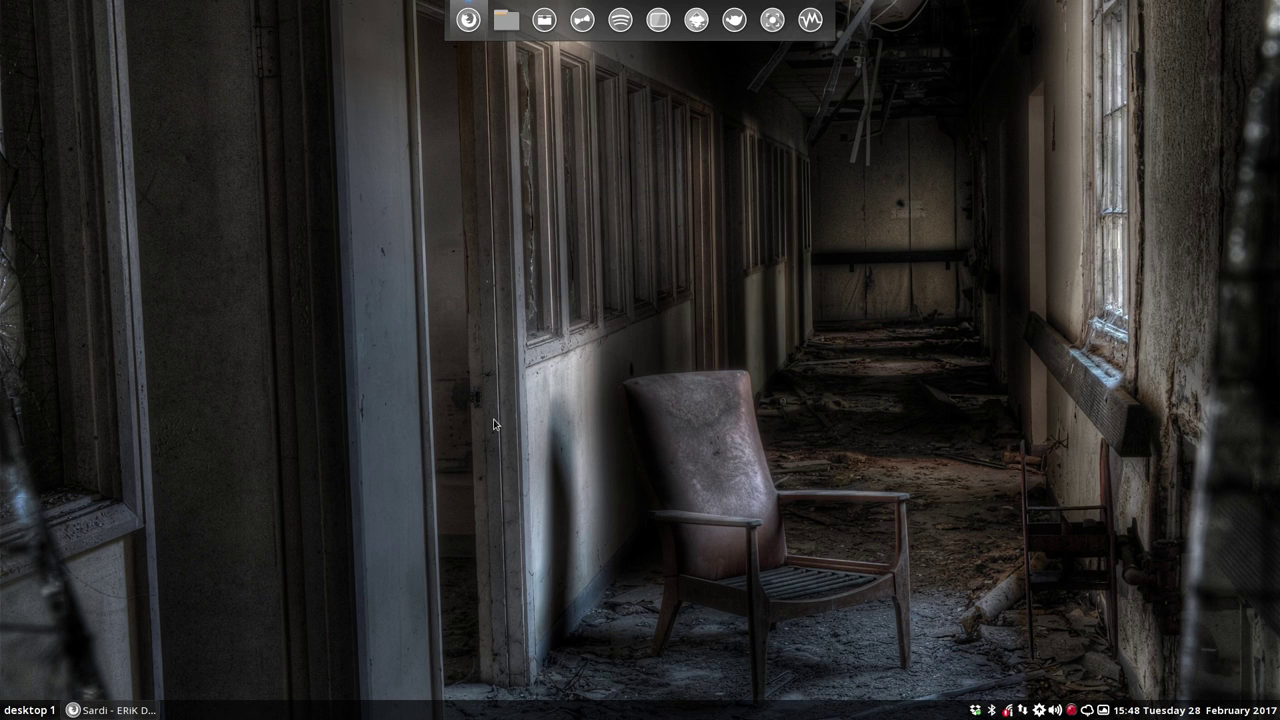
# - Browse the application categories in the Openbox menu, then open the Exit Openbox screen and cancel it
pyautogui.rightClick(559, 246)
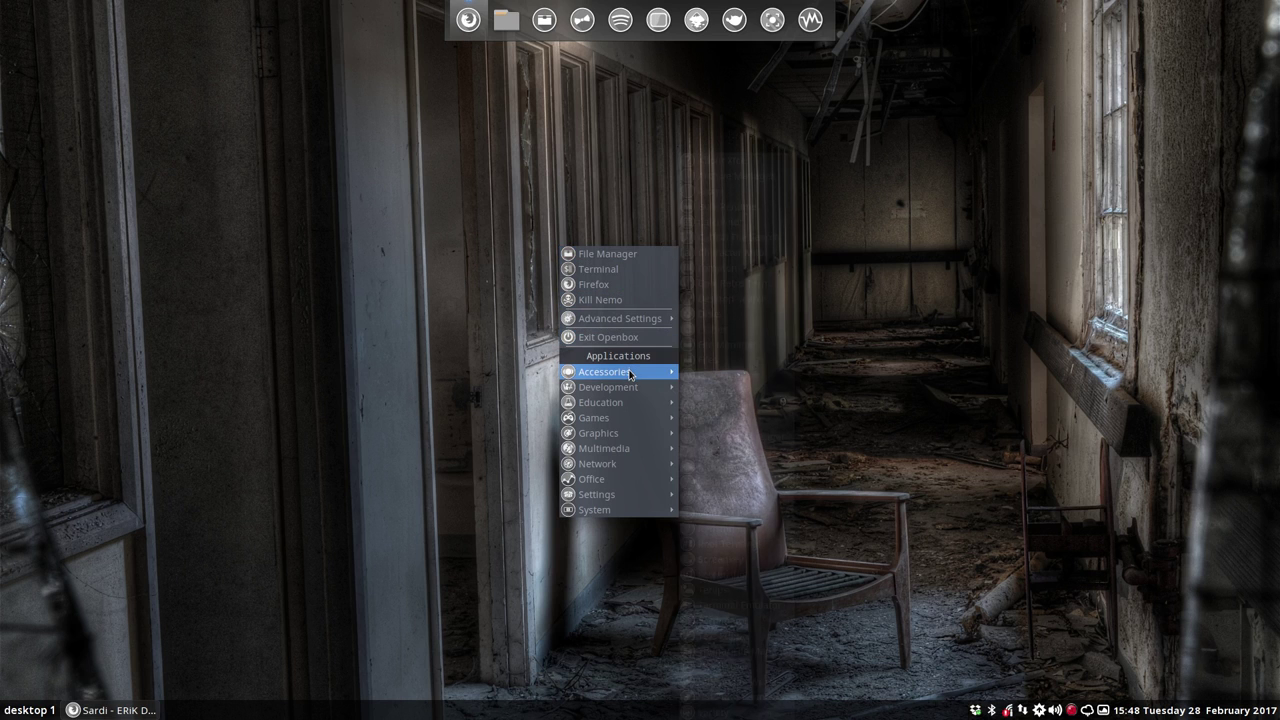
pyautogui.moveTo(631, 373)
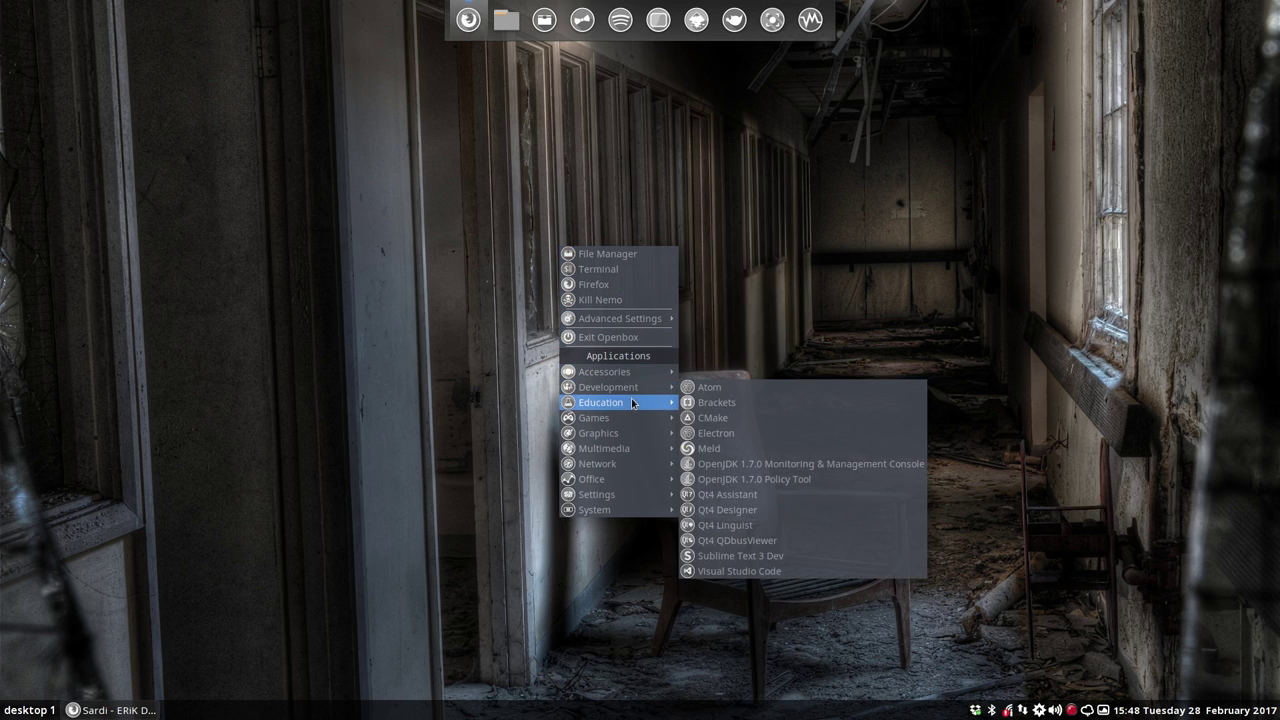
pyautogui.moveTo(633, 416)
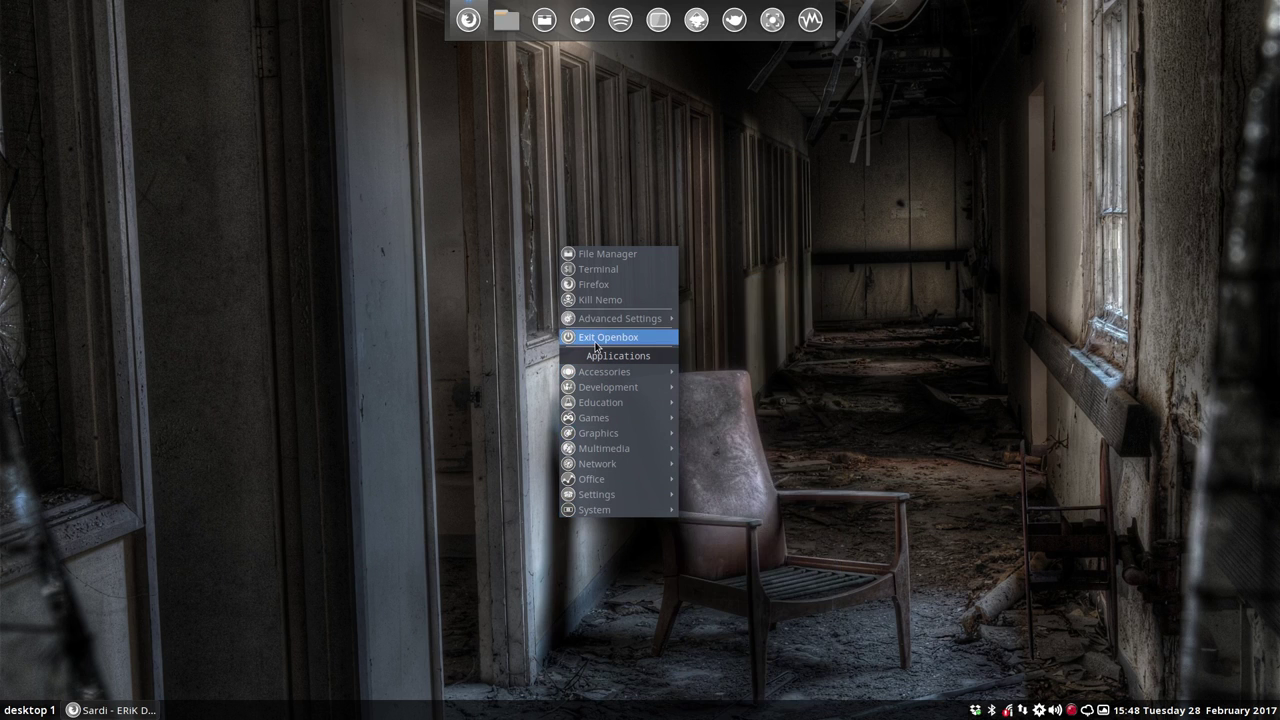
pyautogui.click(604, 338)
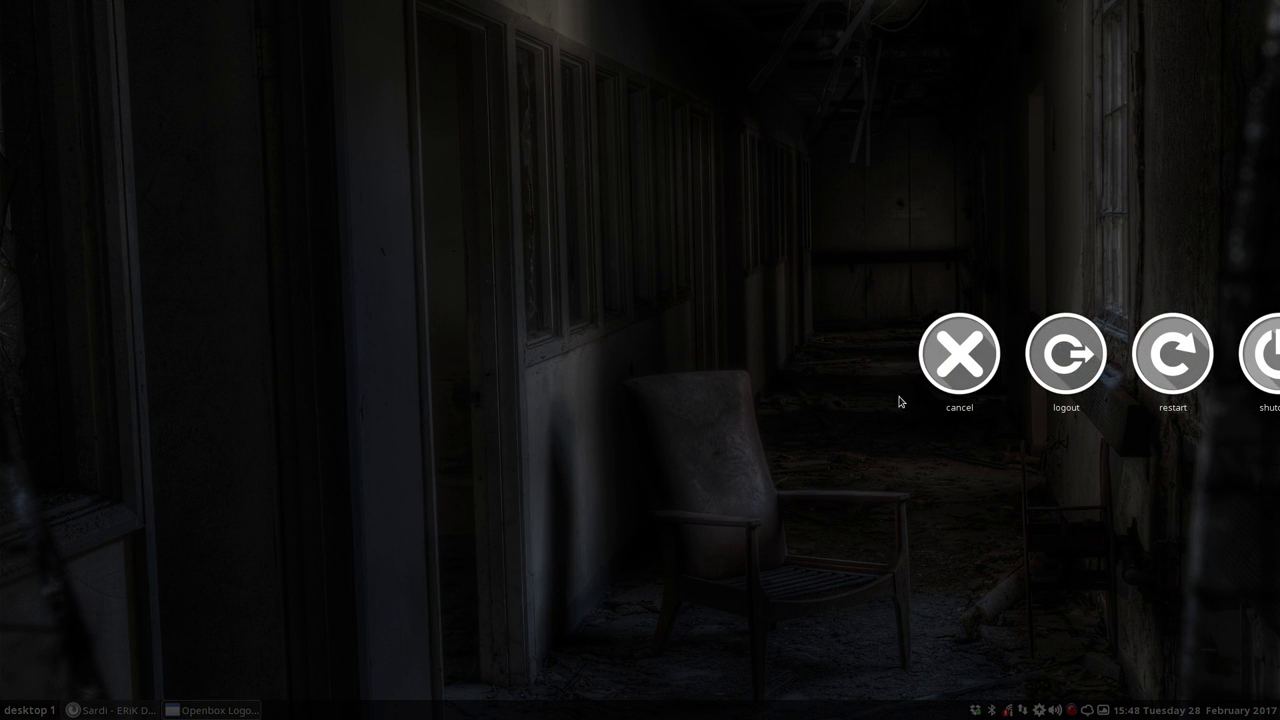
pyautogui.click(962, 362)
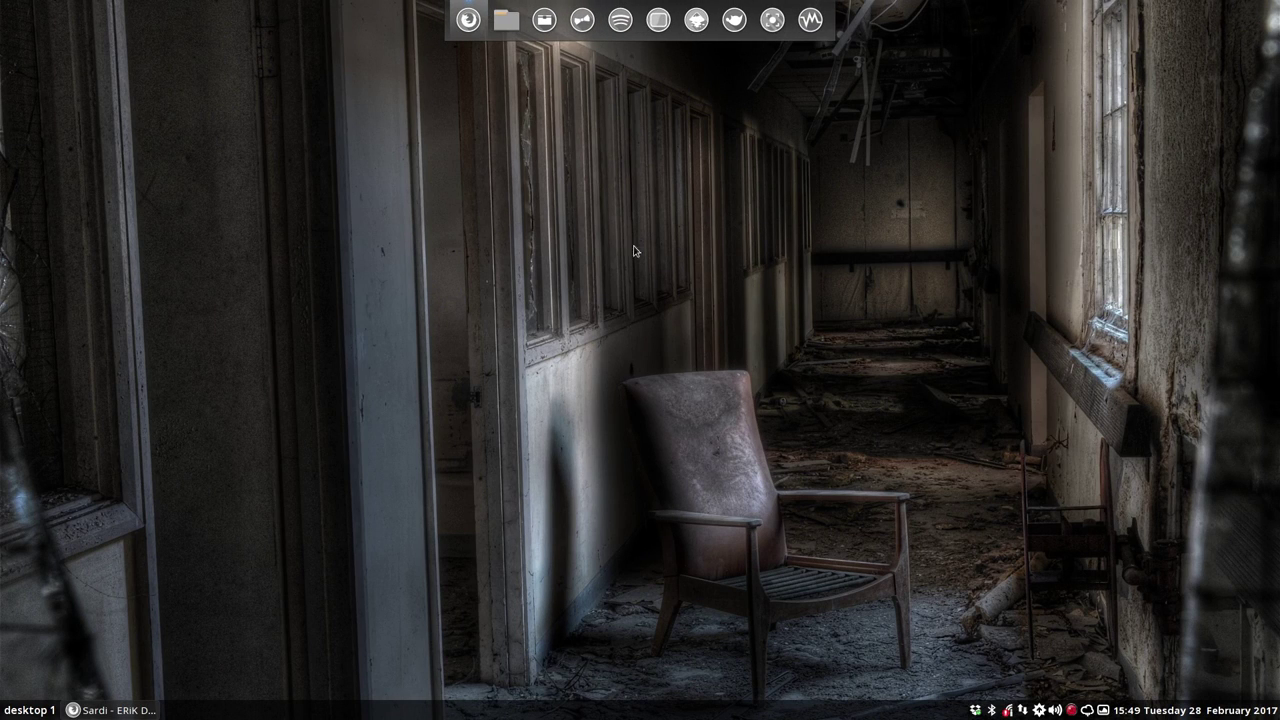
# - Review the Advanced Settings submenus and open the Obmenu-Generator Menu Schema file for editing
pyautogui.rightClick(585, 213)
pyautogui.moveTo(656, 295)
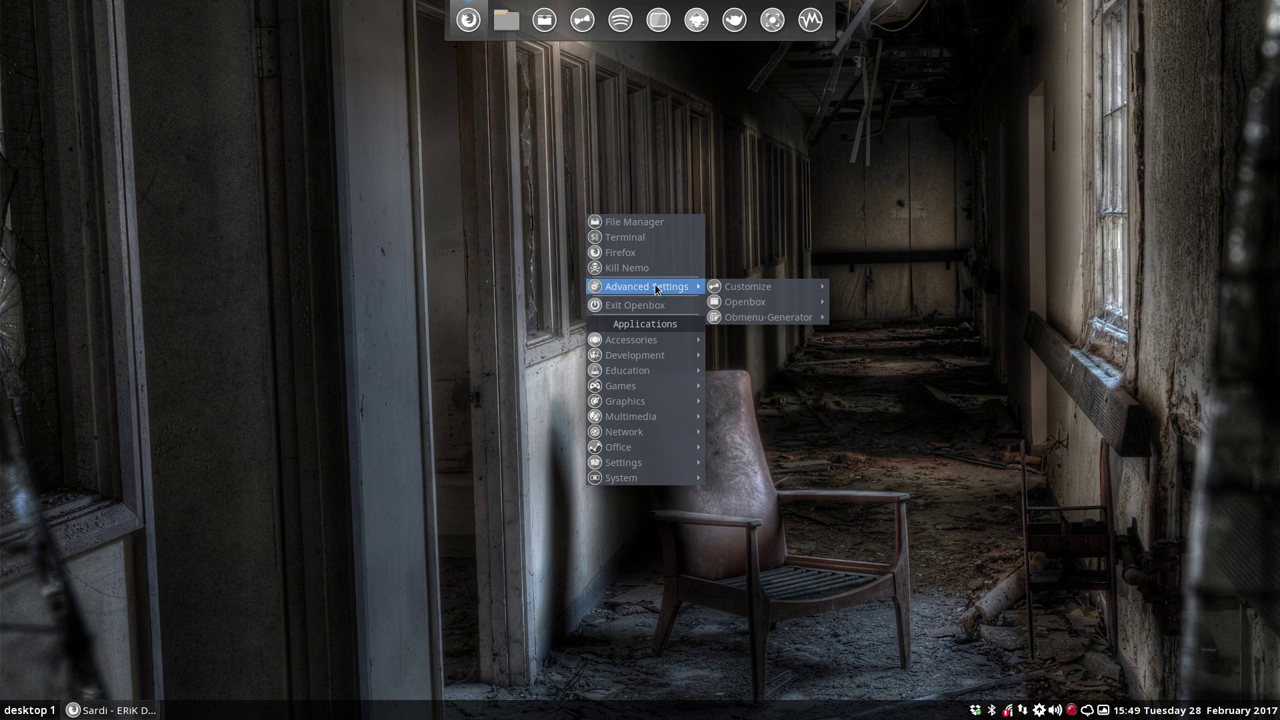
pyautogui.moveTo(760, 287)
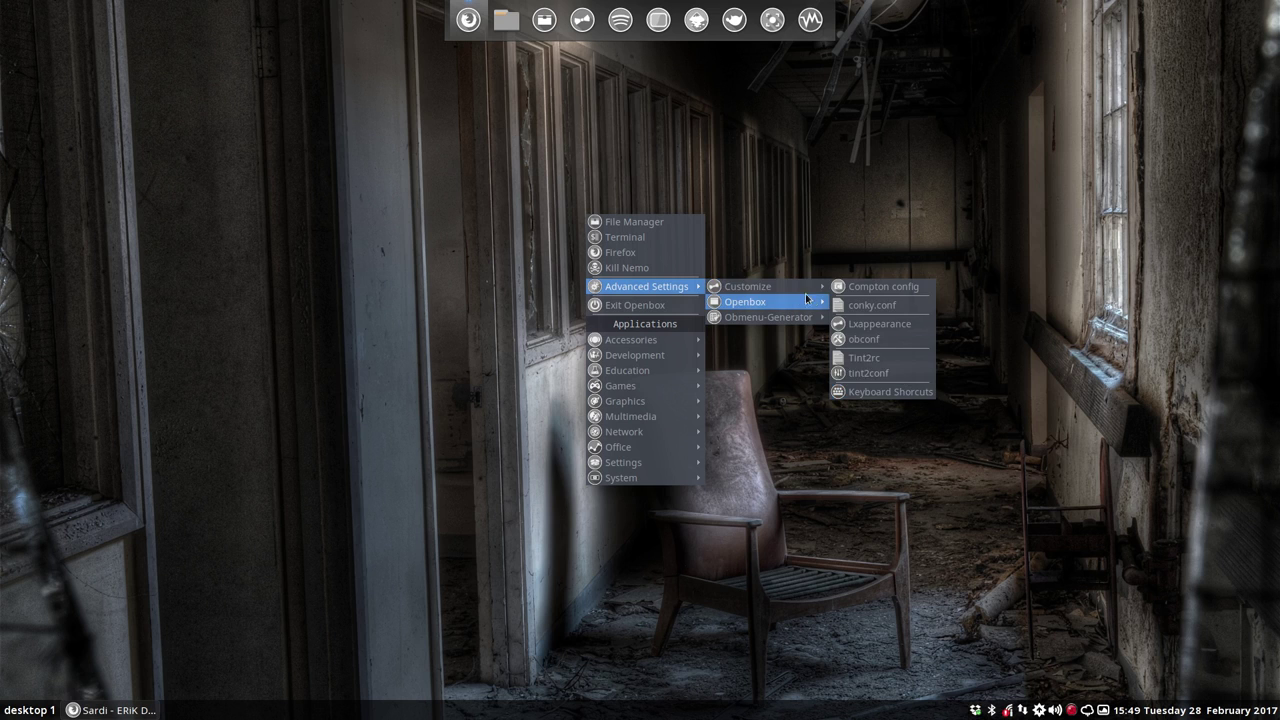
pyautogui.moveTo(800, 301)
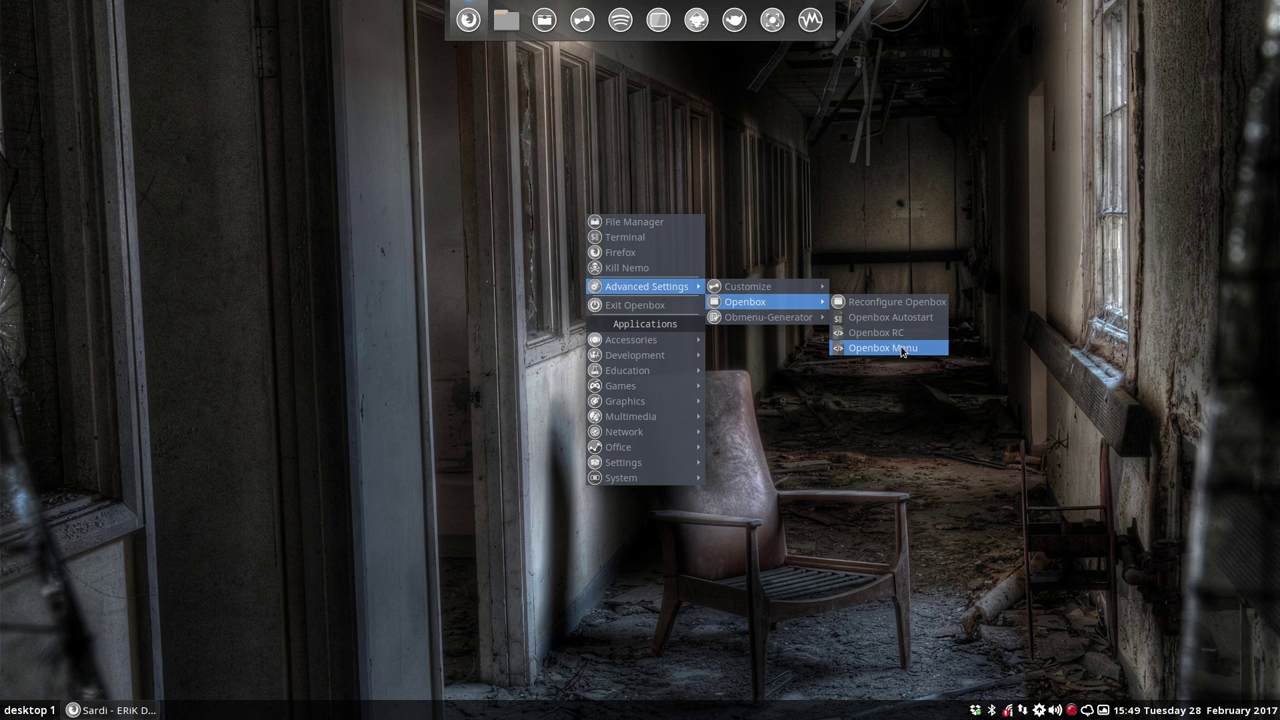
pyautogui.moveTo(775, 320)
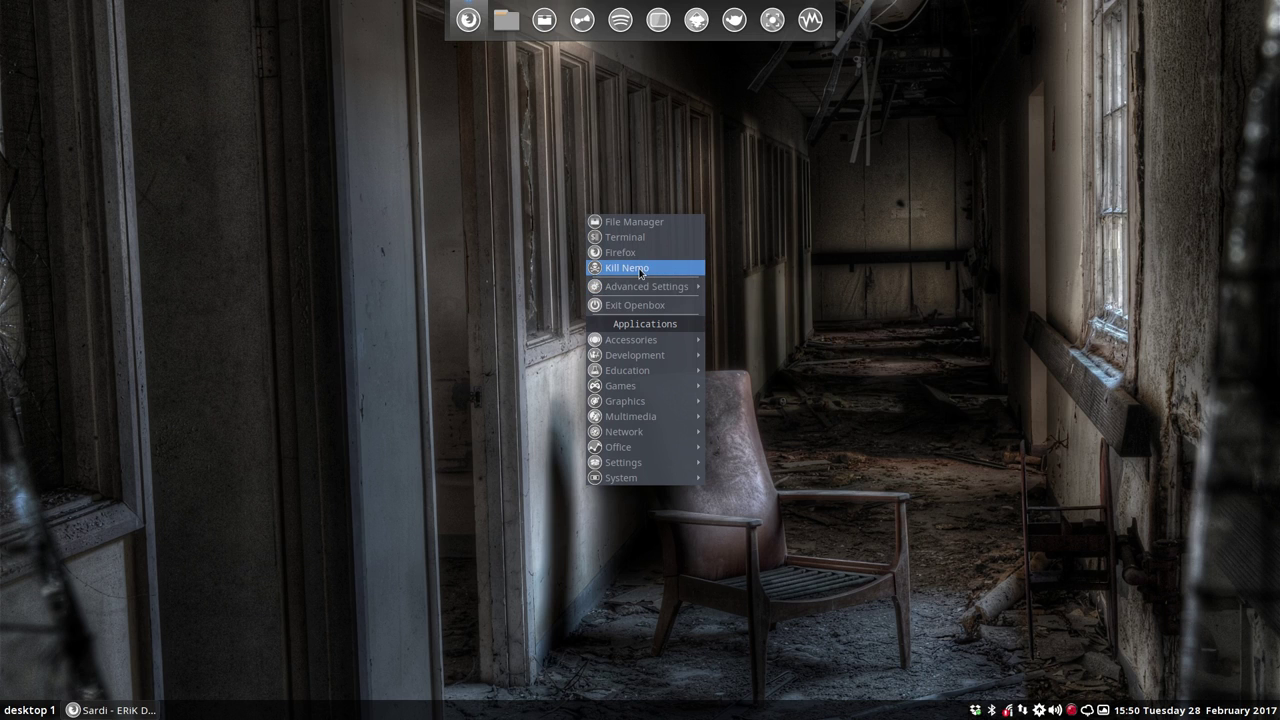
pyautogui.moveTo(650, 287)
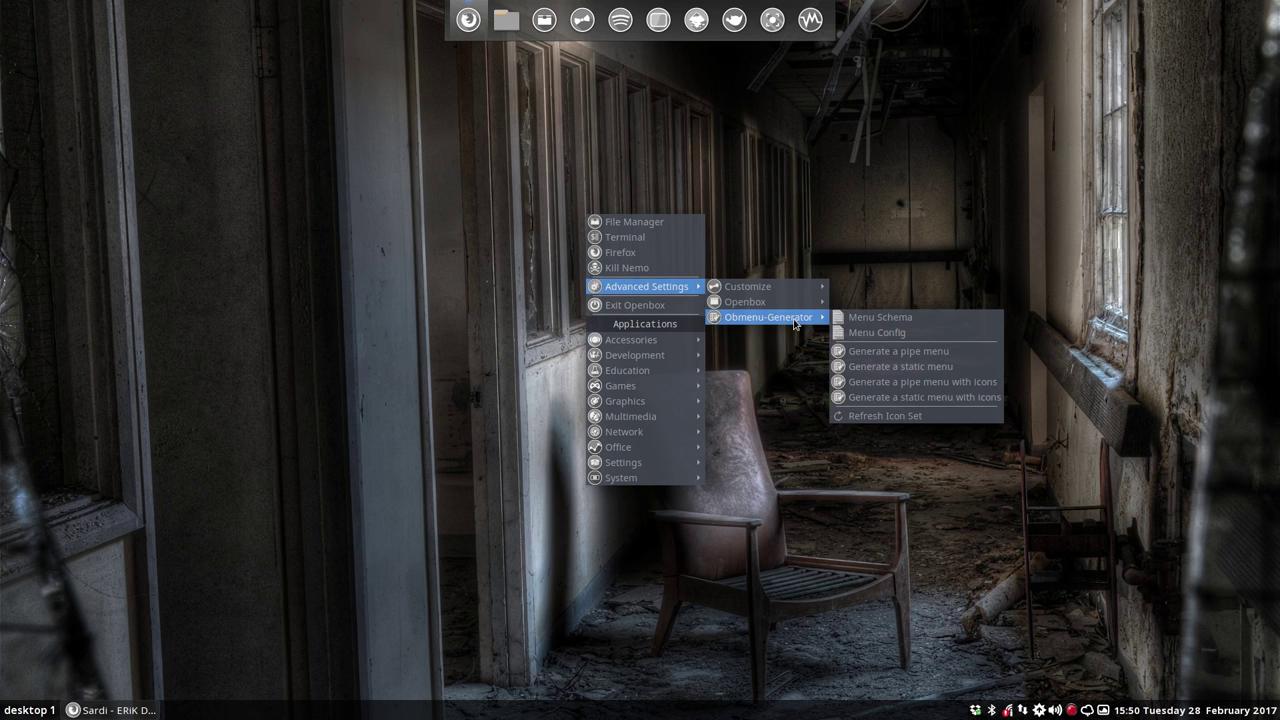
pyautogui.click(873, 318)
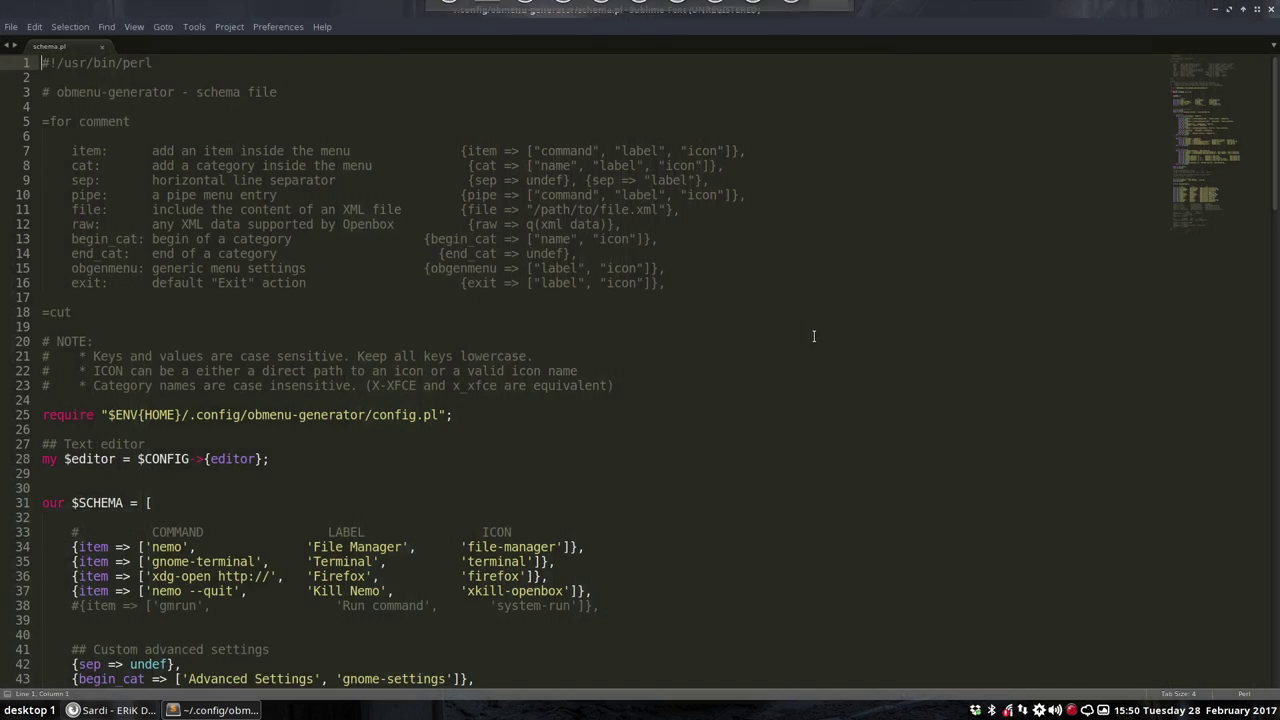
# - Uncomment the gmrun "Run command" item on line 38 of the schema and comment it out again
pyautogui.click(225, 459)
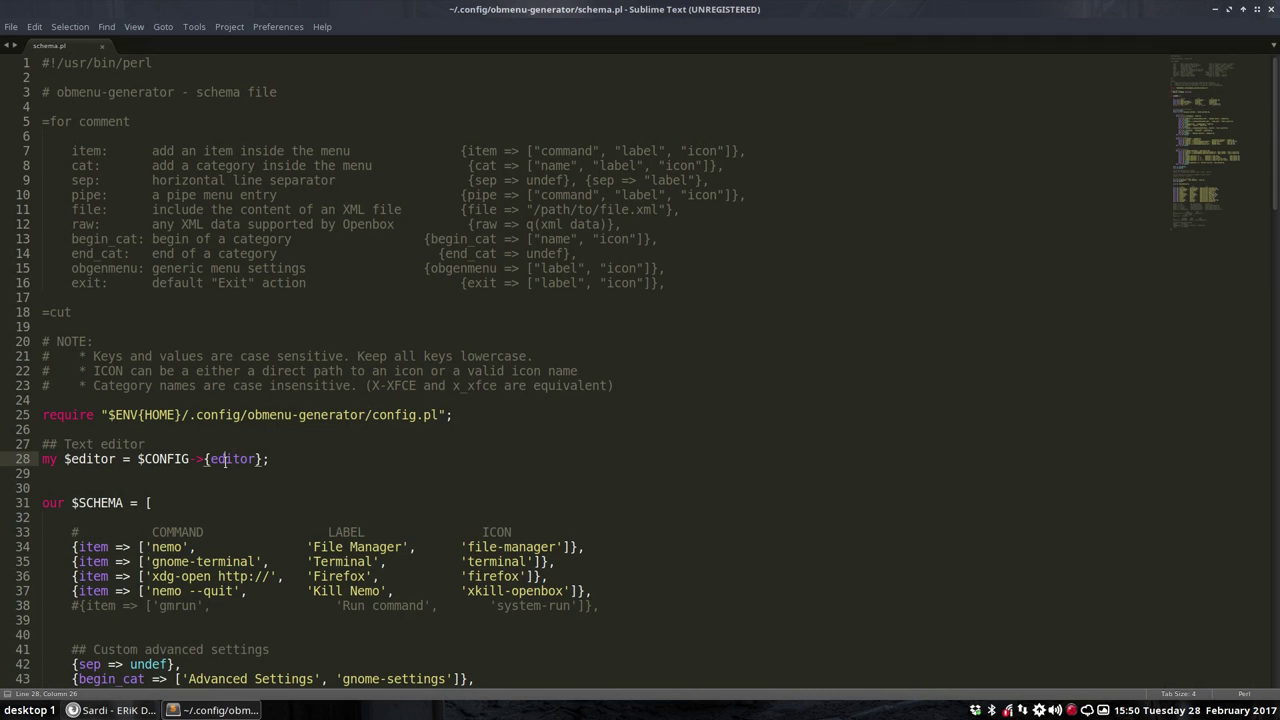
pyautogui.scroll(-5, 251, 307)
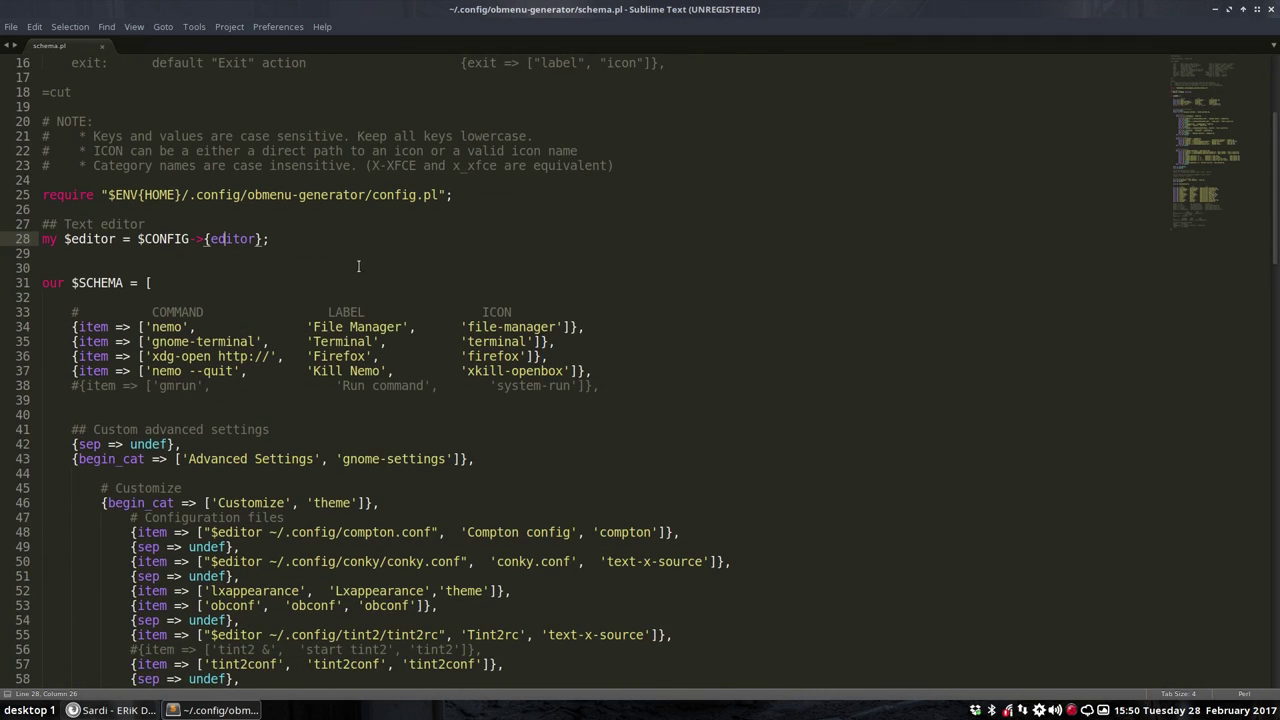
pyautogui.scroll(-3, 141, 436)
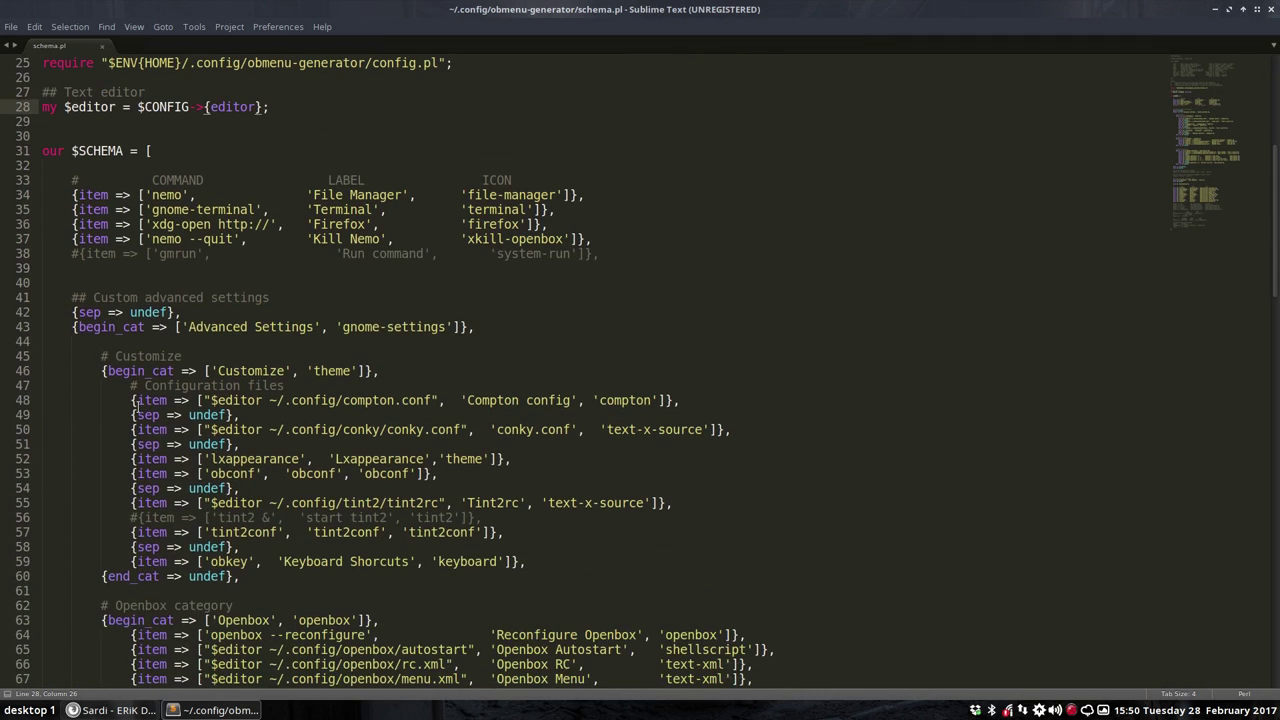
pyautogui.click(77, 255)
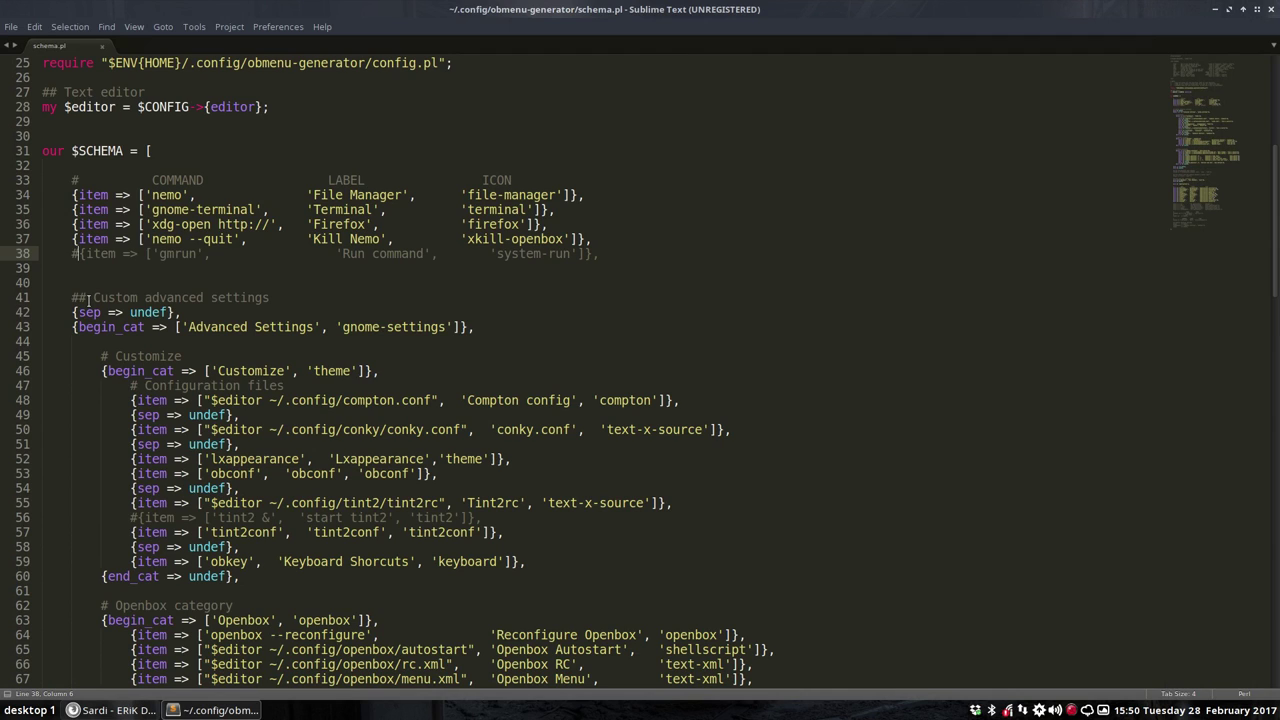
pyautogui.press('BackSpace')
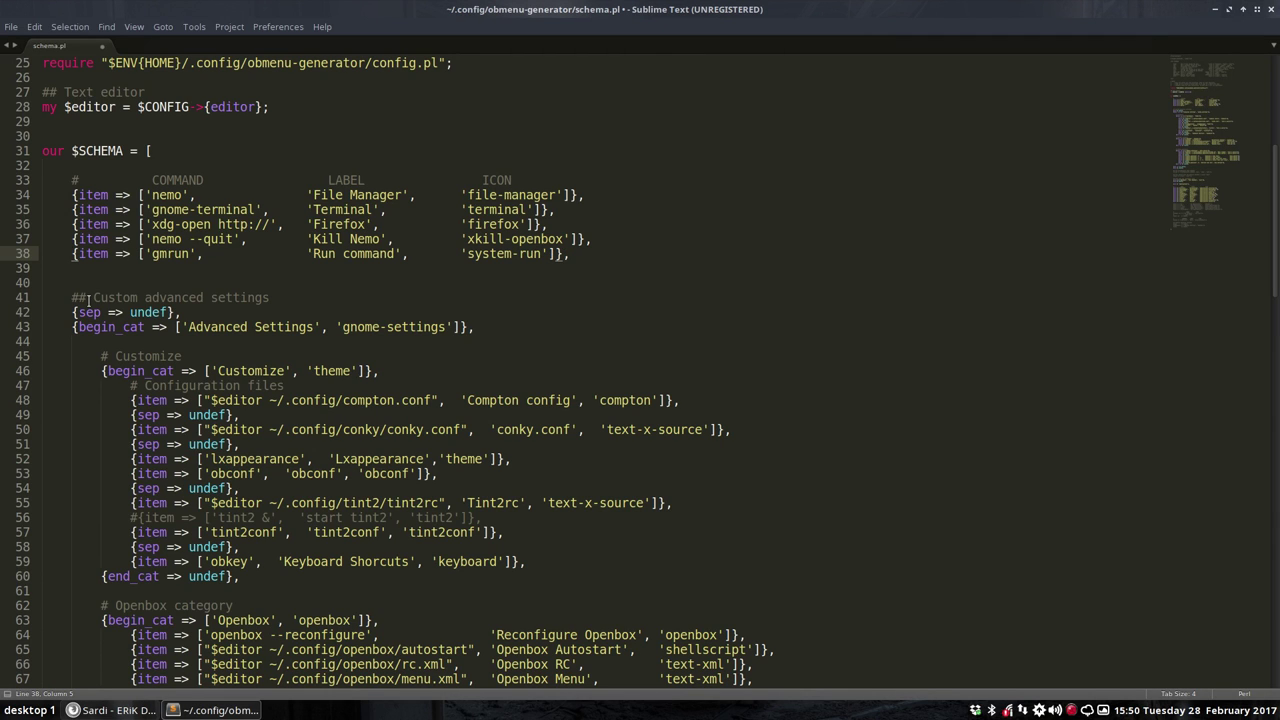
pyautogui.write('#')
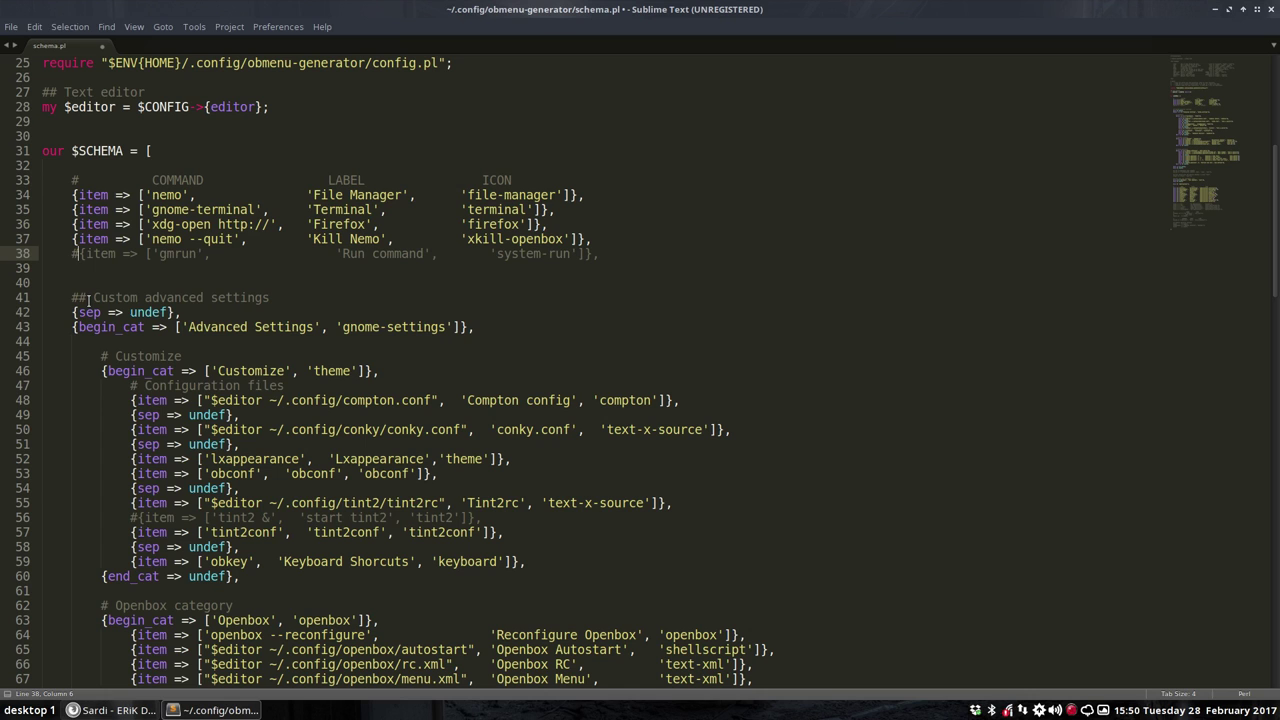
# - Compare the custom advanced settings entries in schema.pl with the corresponding submenus of the Openbox menu
pyautogui.scroll(-3, 117, 374)
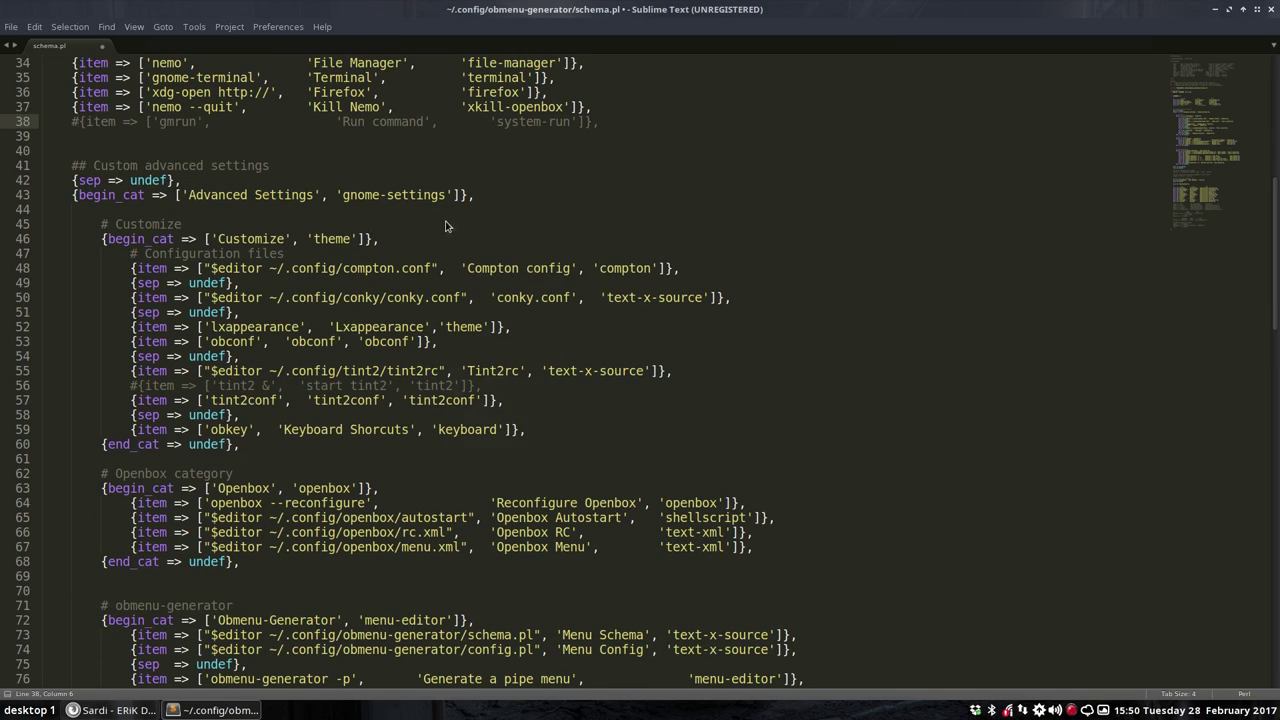
pyautogui.press('super+space')
pyautogui.moveTo(511, 290)
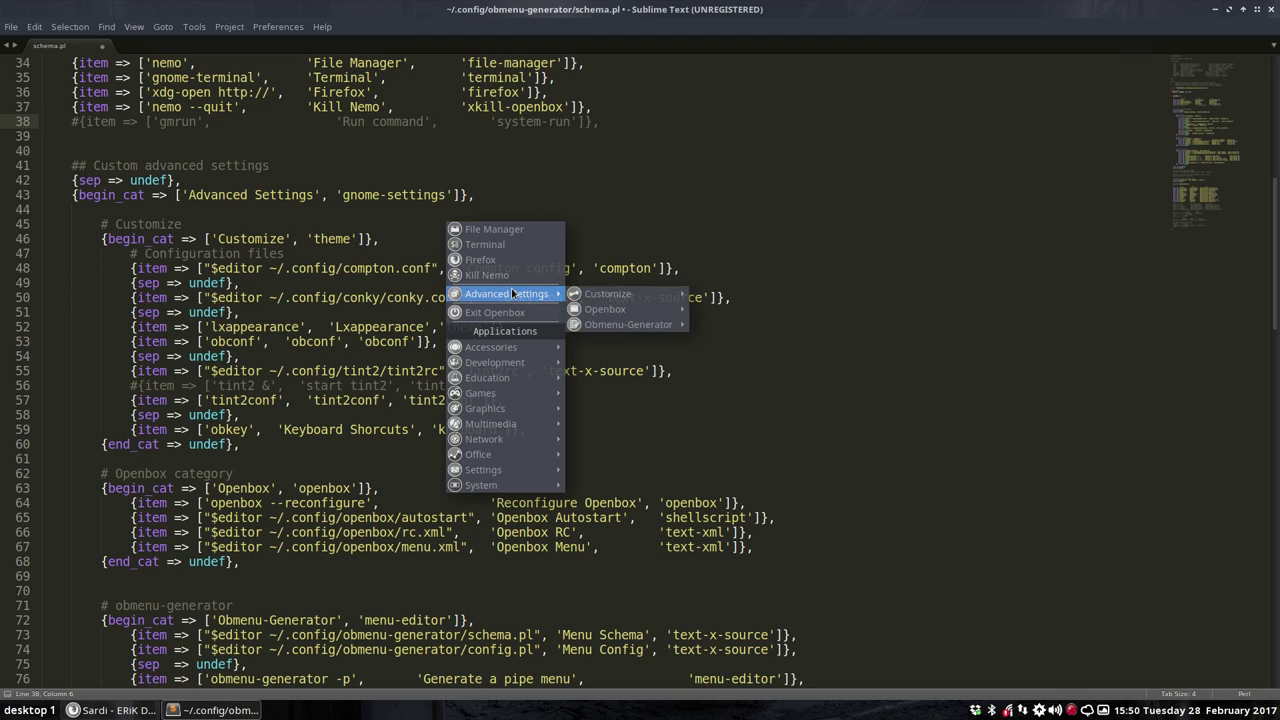
pyautogui.moveTo(593, 306)
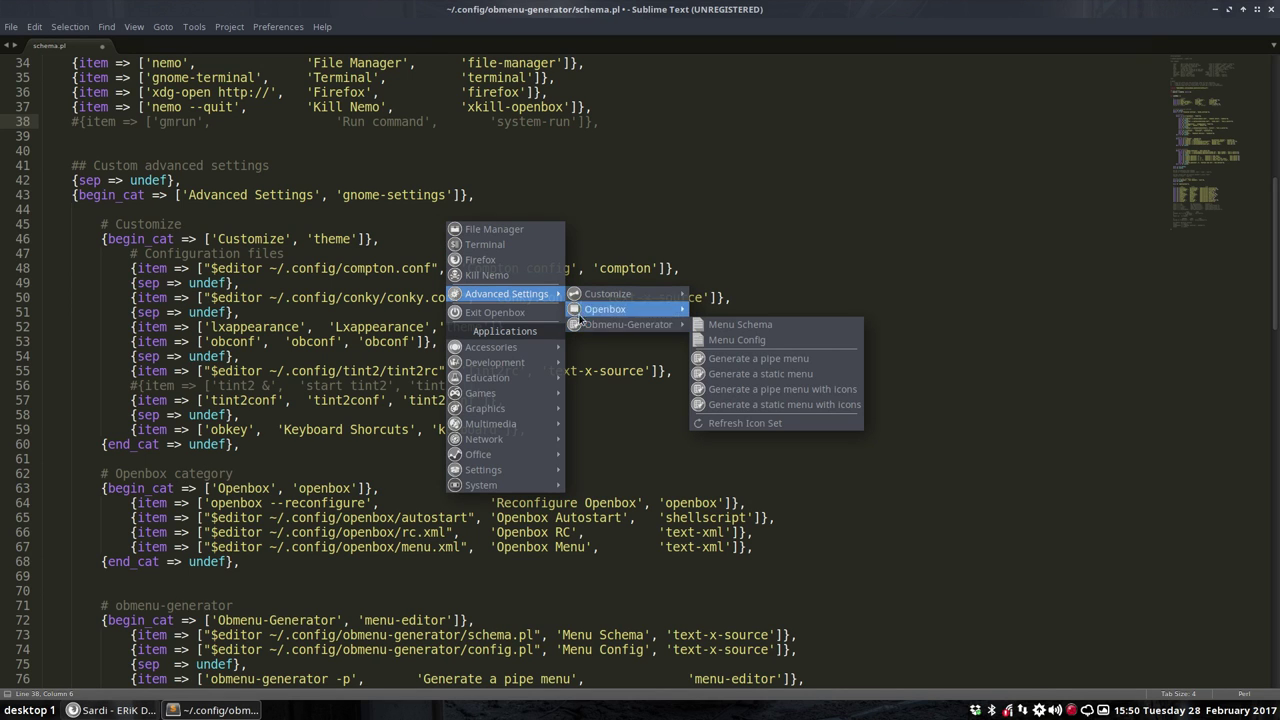
pyautogui.moveTo(475, 456)
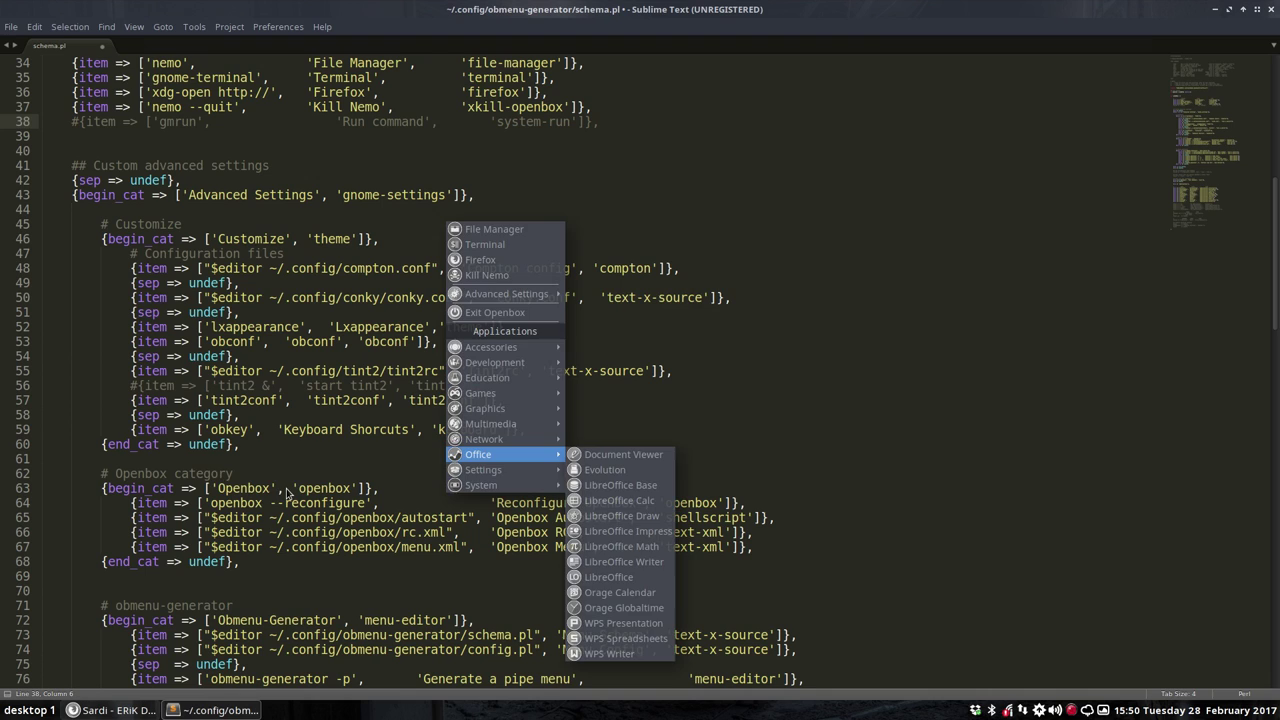
# - Delete the word "category" from the "# Openbox category" comment on line 62
pyautogui.click(205, 476)
pyautogui.moveTo(174, 475); pyautogui.dragTo(237, 474)
pyautogui.press('BackSpace')
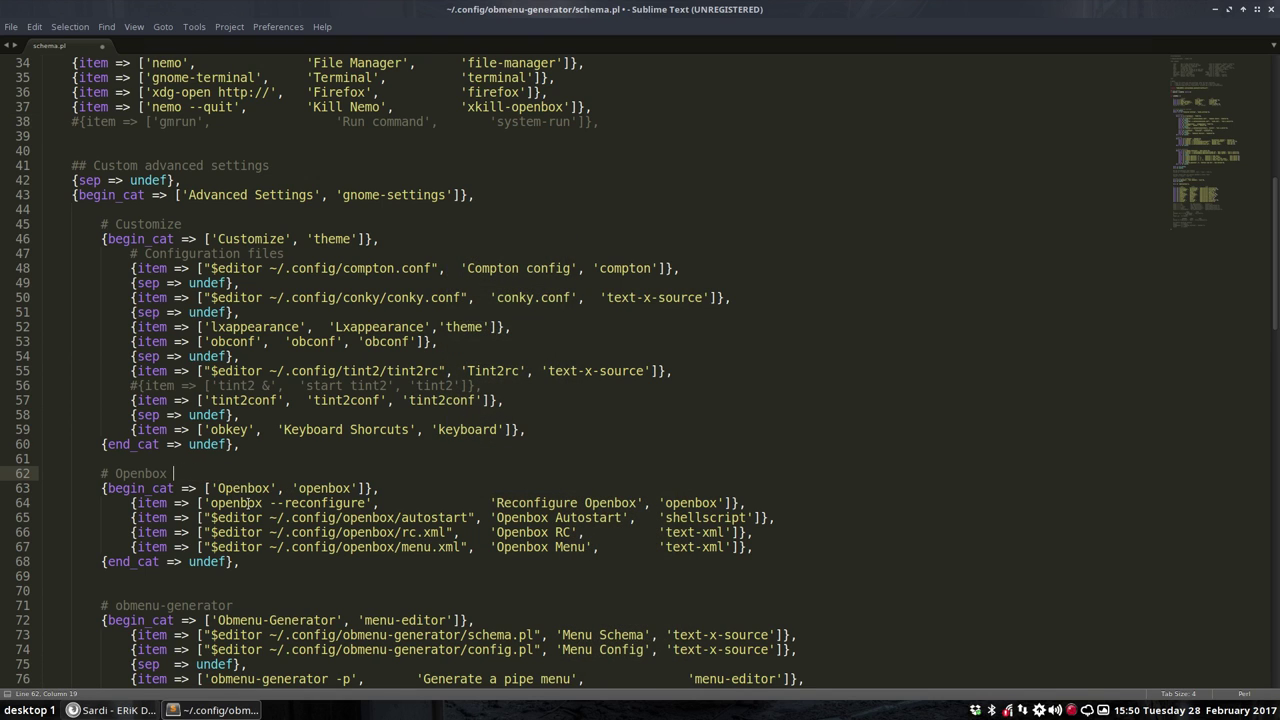
# - Remove the trailing space after "# Openbox" on line 62 and review the Advanced Settings submenus of the Openbox menu
pyautogui.press('BackSpace')
pyautogui.press('super+space')
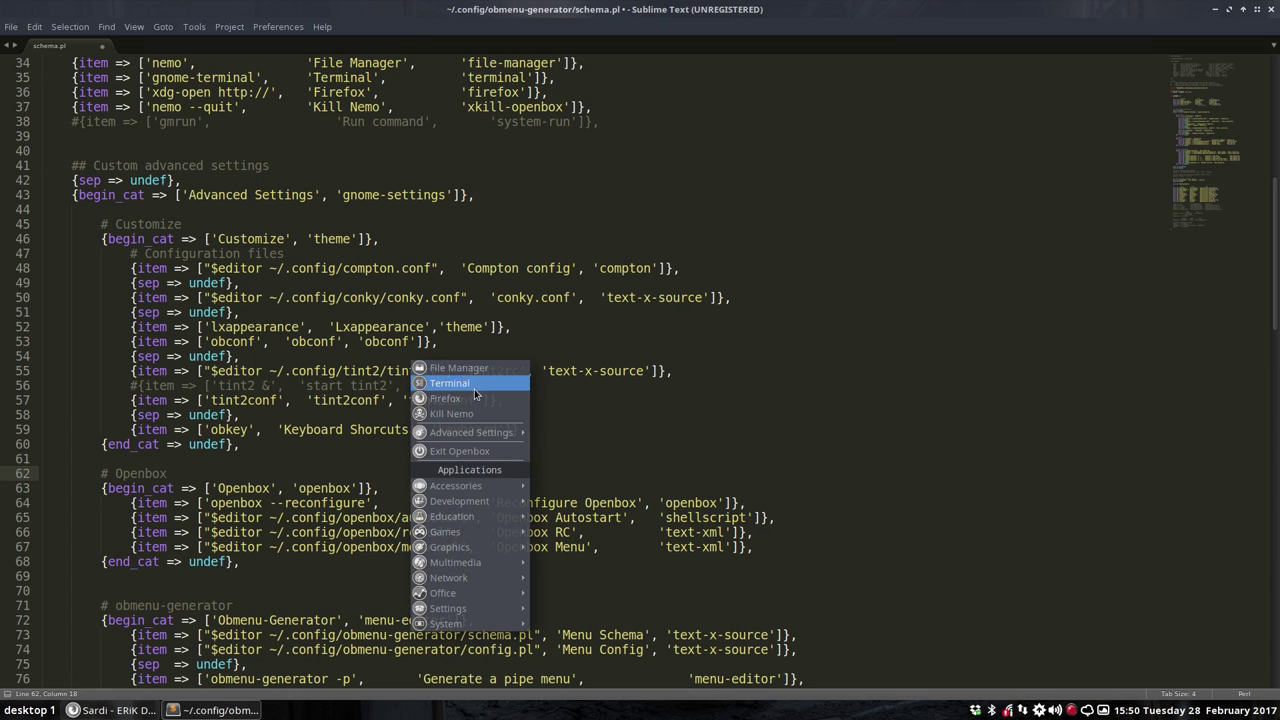
pyautogui.moveTo(476, 434)
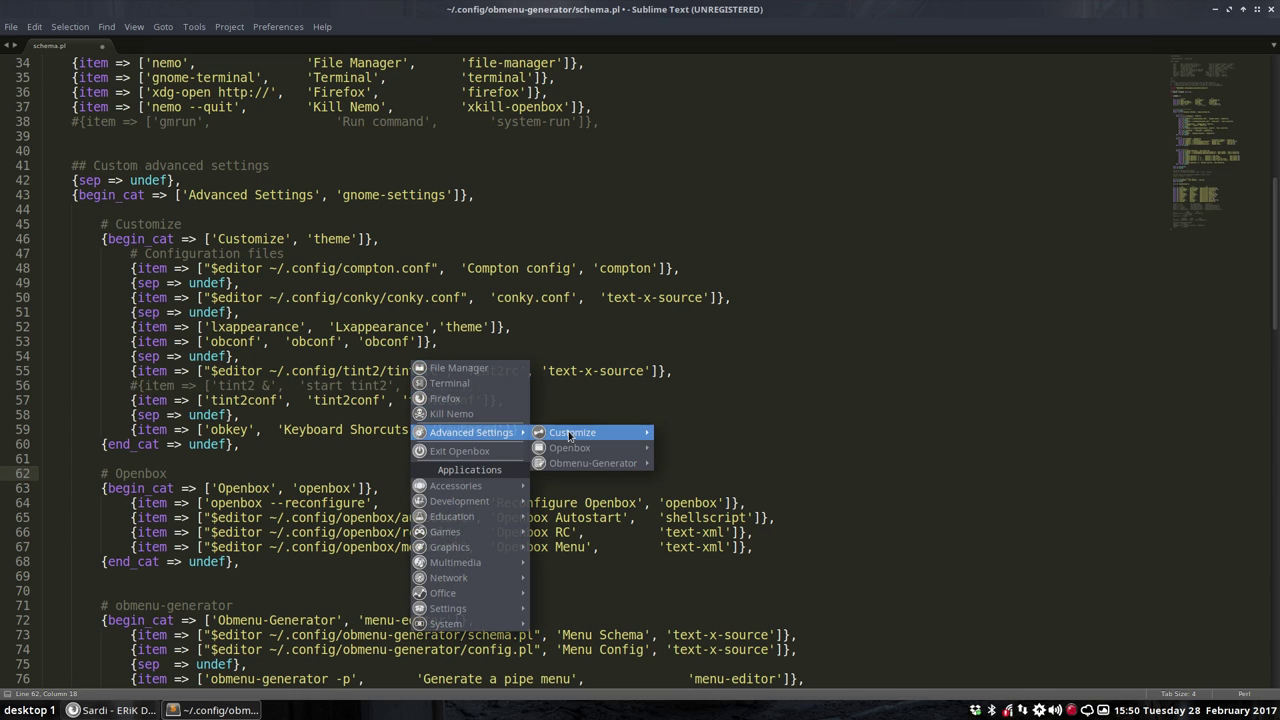
pyautogui.moveTo(570, 436)
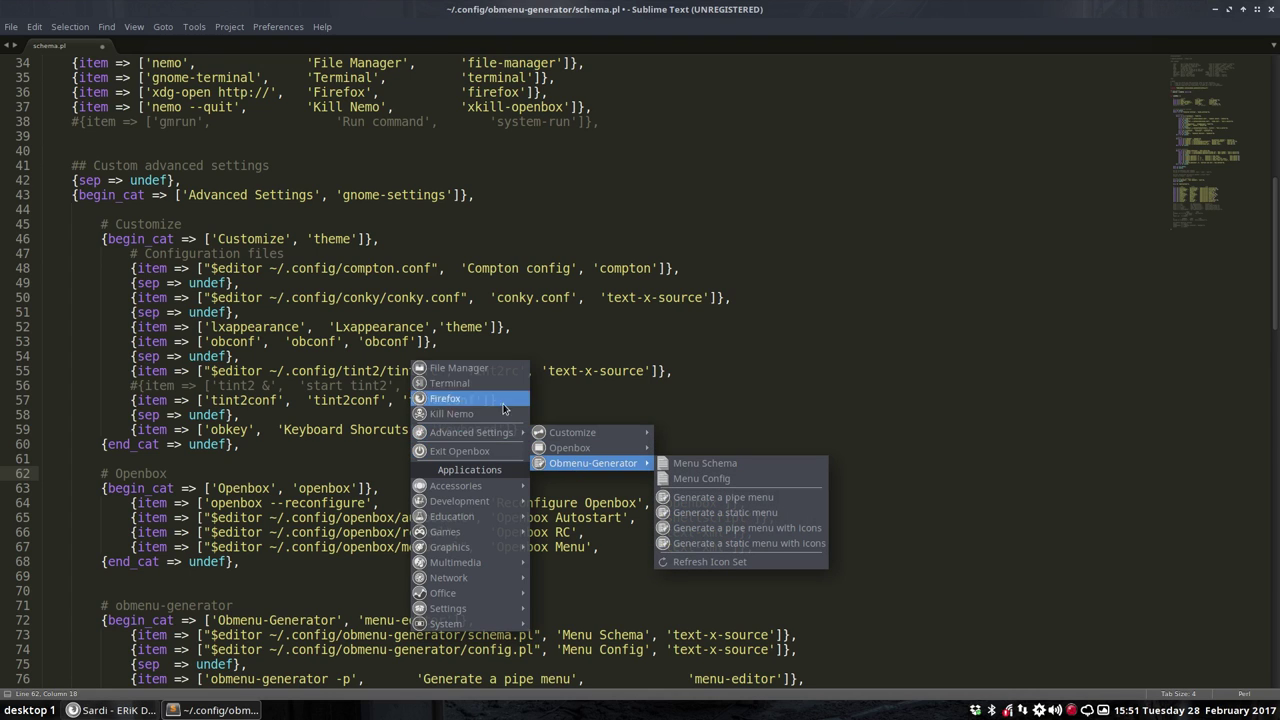
pyautogui.click(231, 537)
# - Examine the schema entries from the Obmenu-Generator category down to the oblogout item on line 94
pyautogui.scroll(-6, 109, 381)
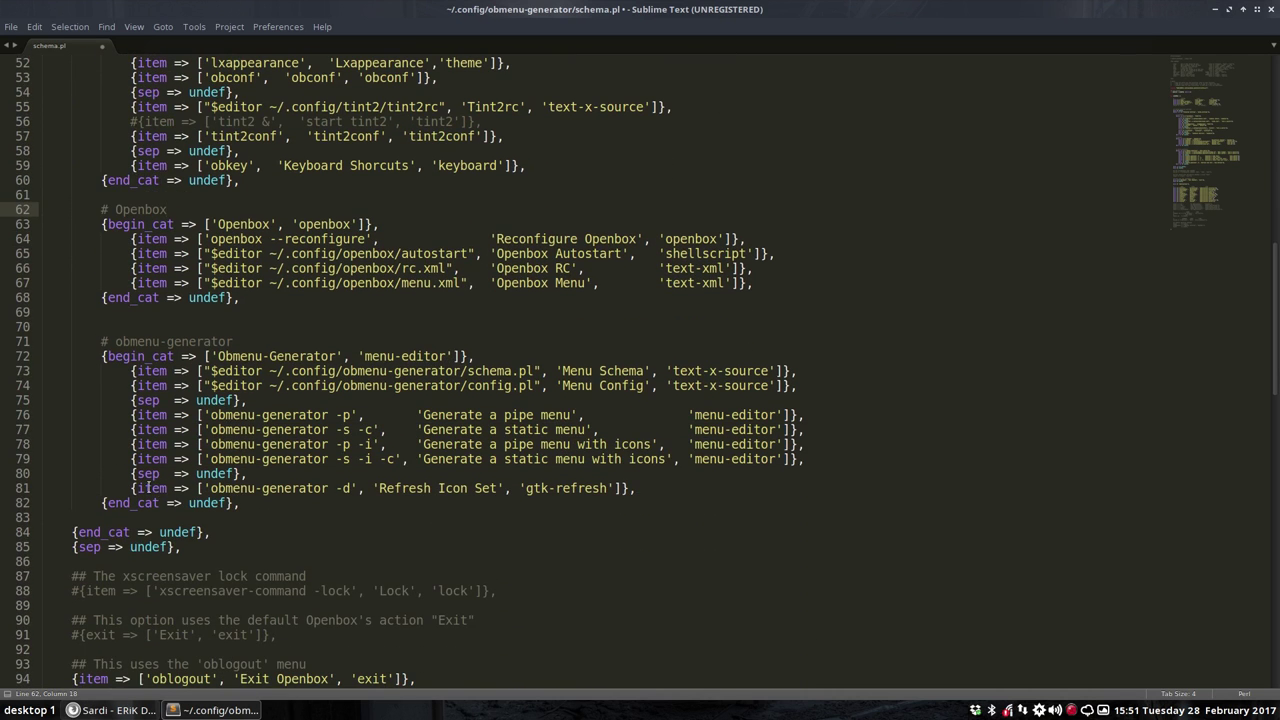
pyautogui.scroll(-3, 148, 489)
pyautogui.scroll(-1, 148, 489)
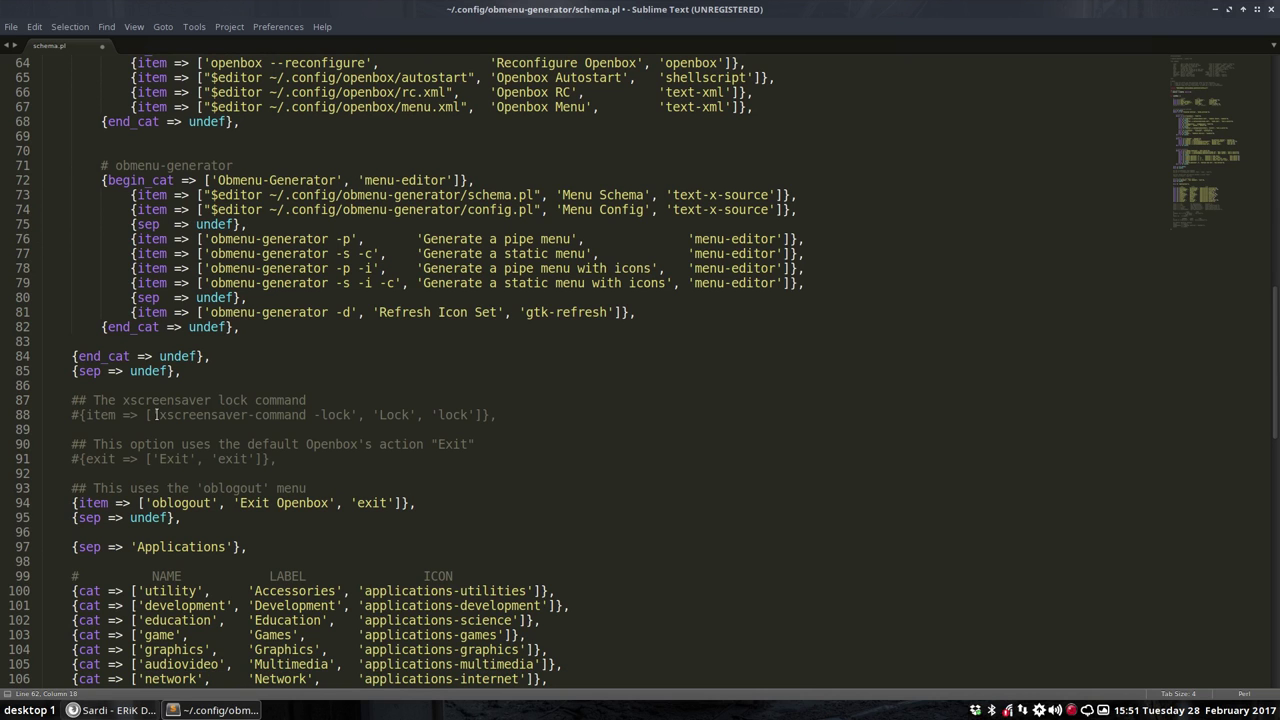
pyautogui.scroll(-2, 156, 414)
pyautogui.scroll(-2, 156, 414)
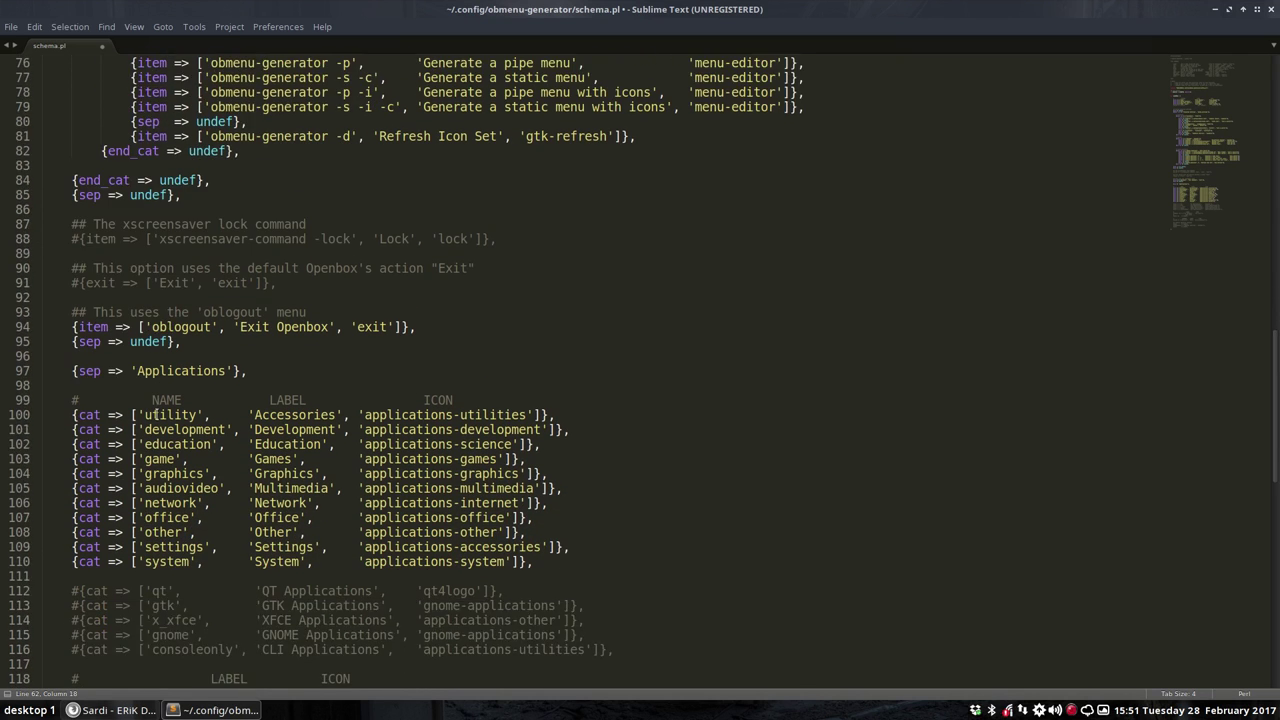
pyautogui.scroll(-1, 156, 414)
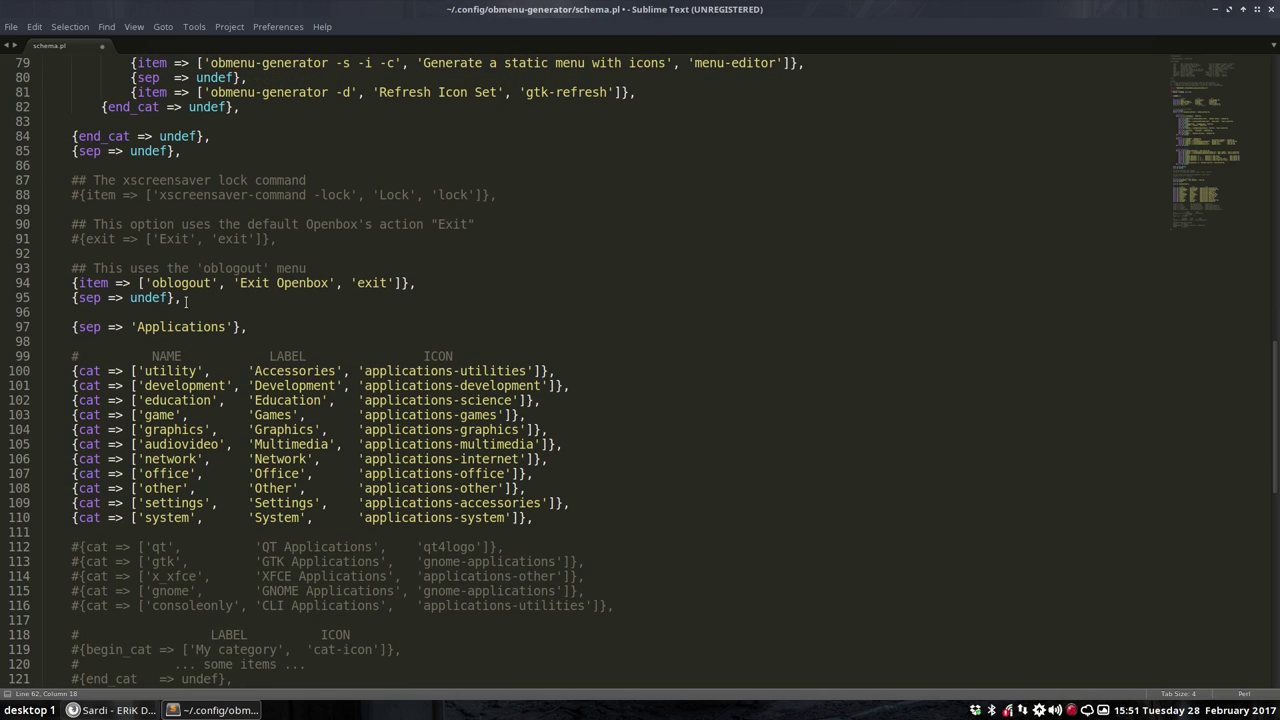
pyautogui.moveTo(182, 298); pyautogui.dragTo(33, 272)
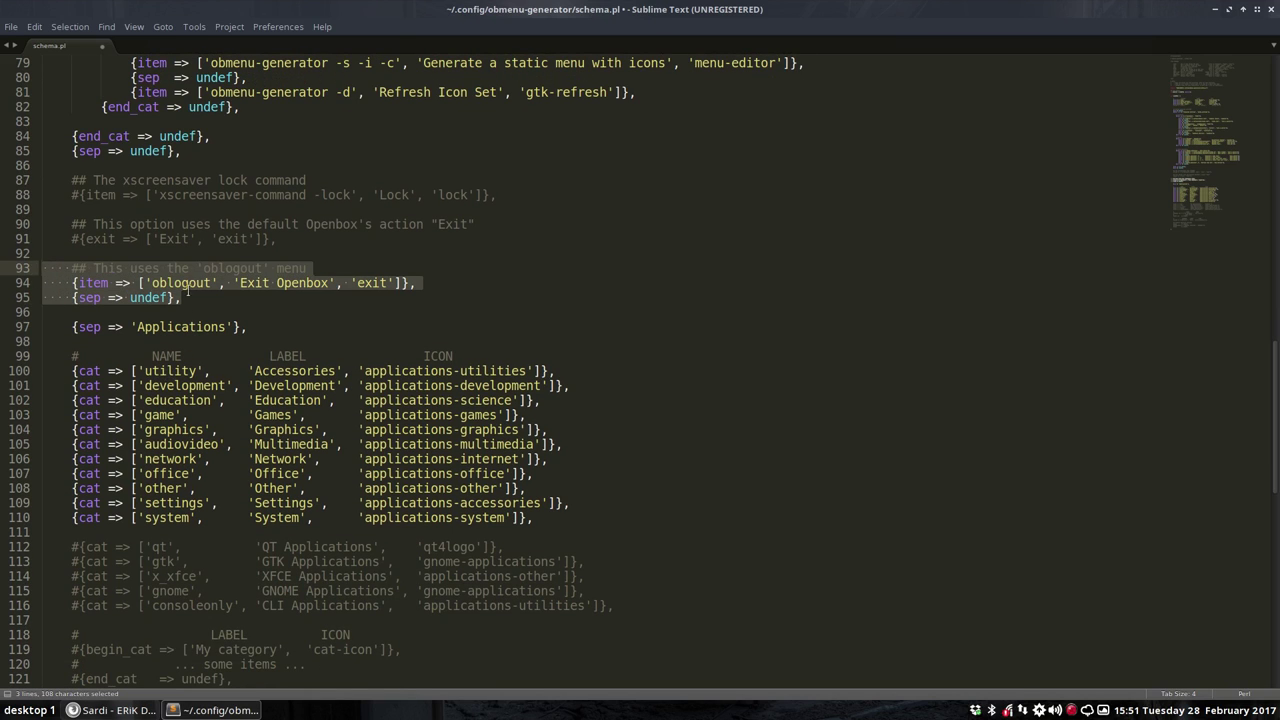
pyautogui.doubleClick(152, 283)
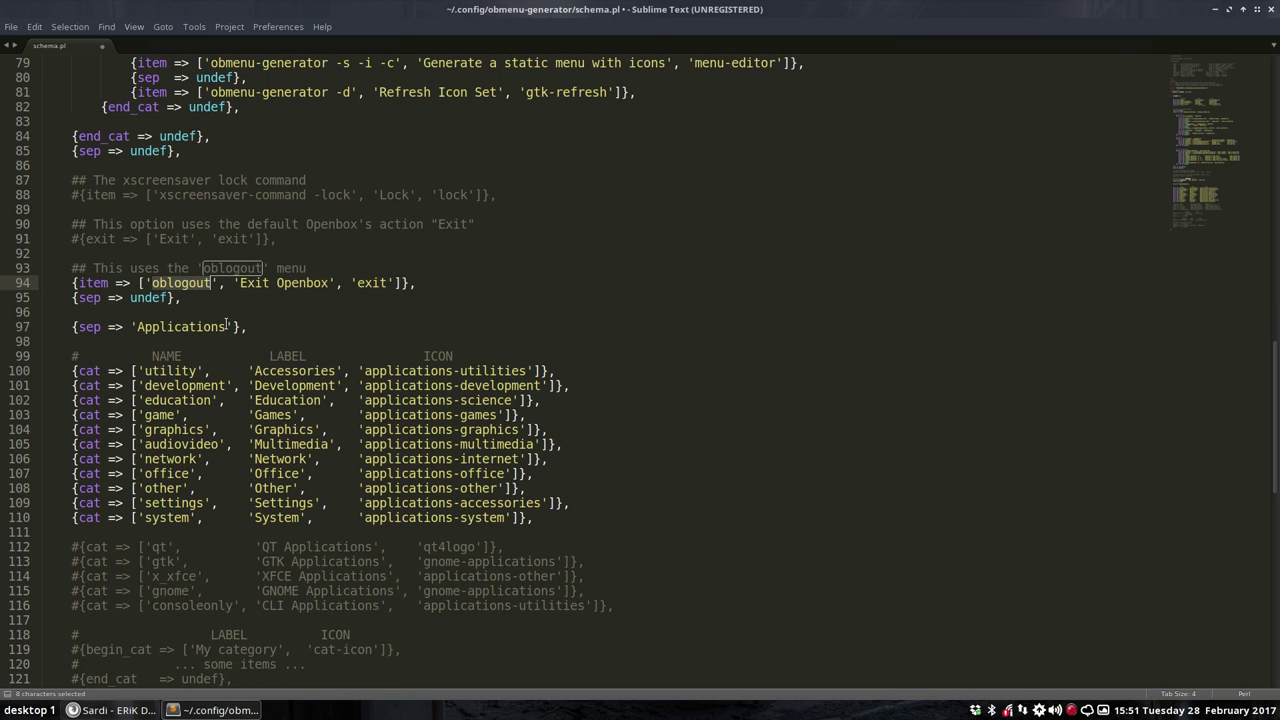
pyautogui.click(469, 323)
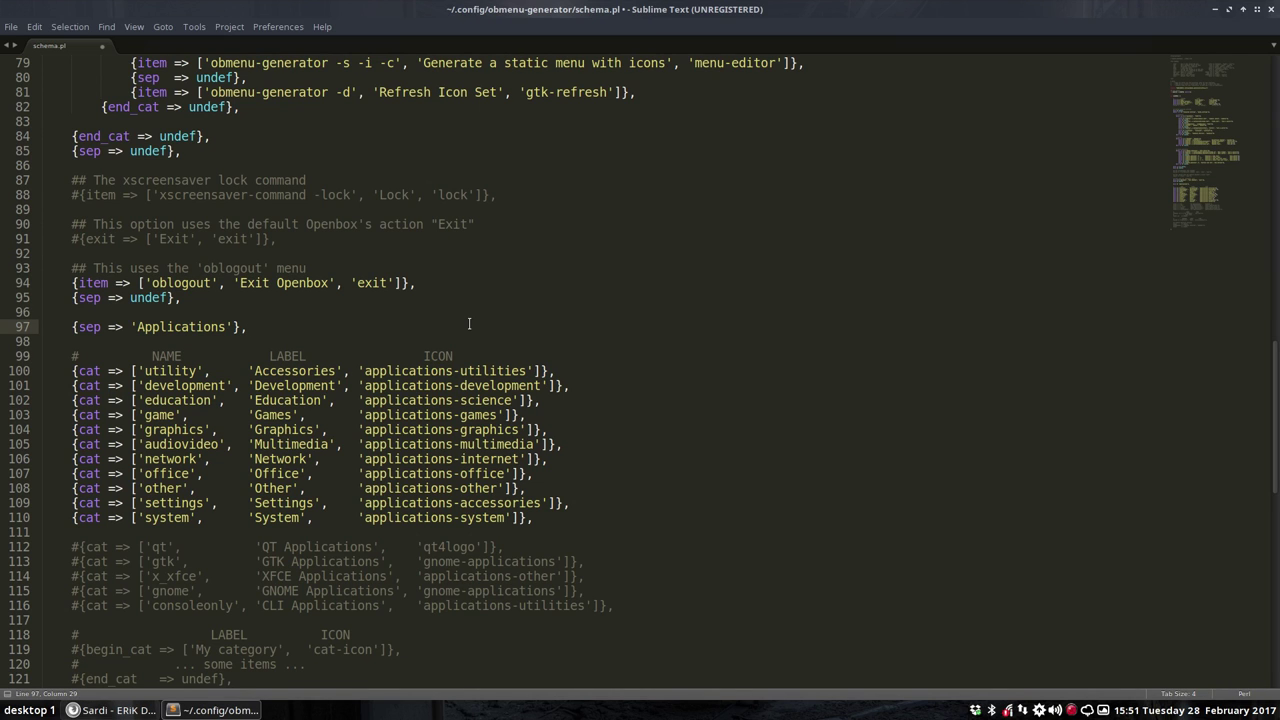
# - Bring up the logout screen through Exit Openbox in the Openbox menu and cancel it
pyautogui.rightClick(511, 323)
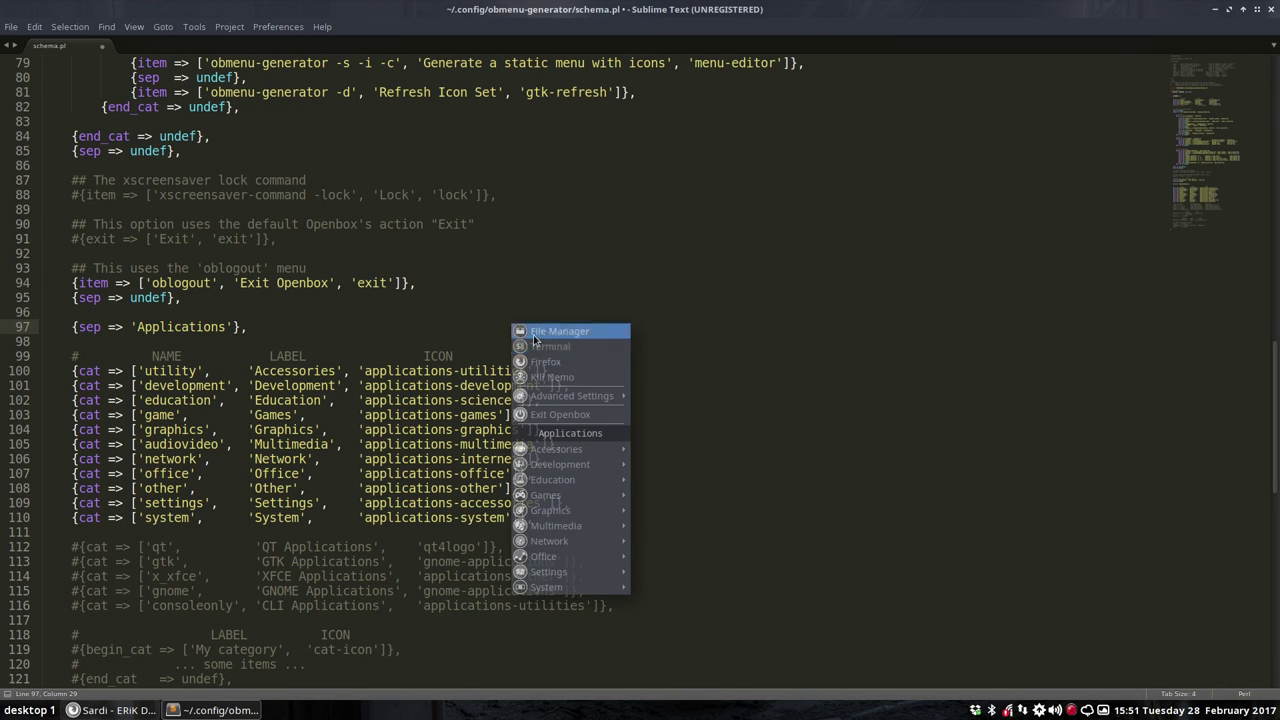
pyautogui.click(562, 415)
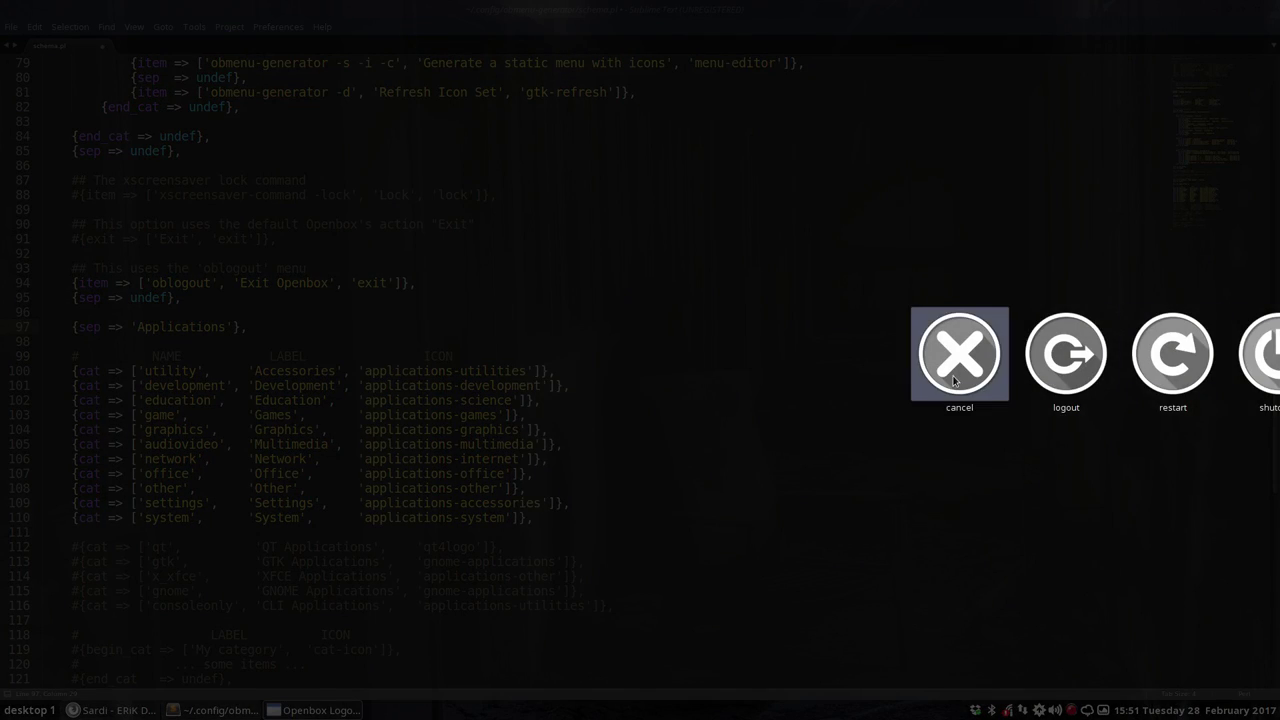
pyautogui.press('Escape')
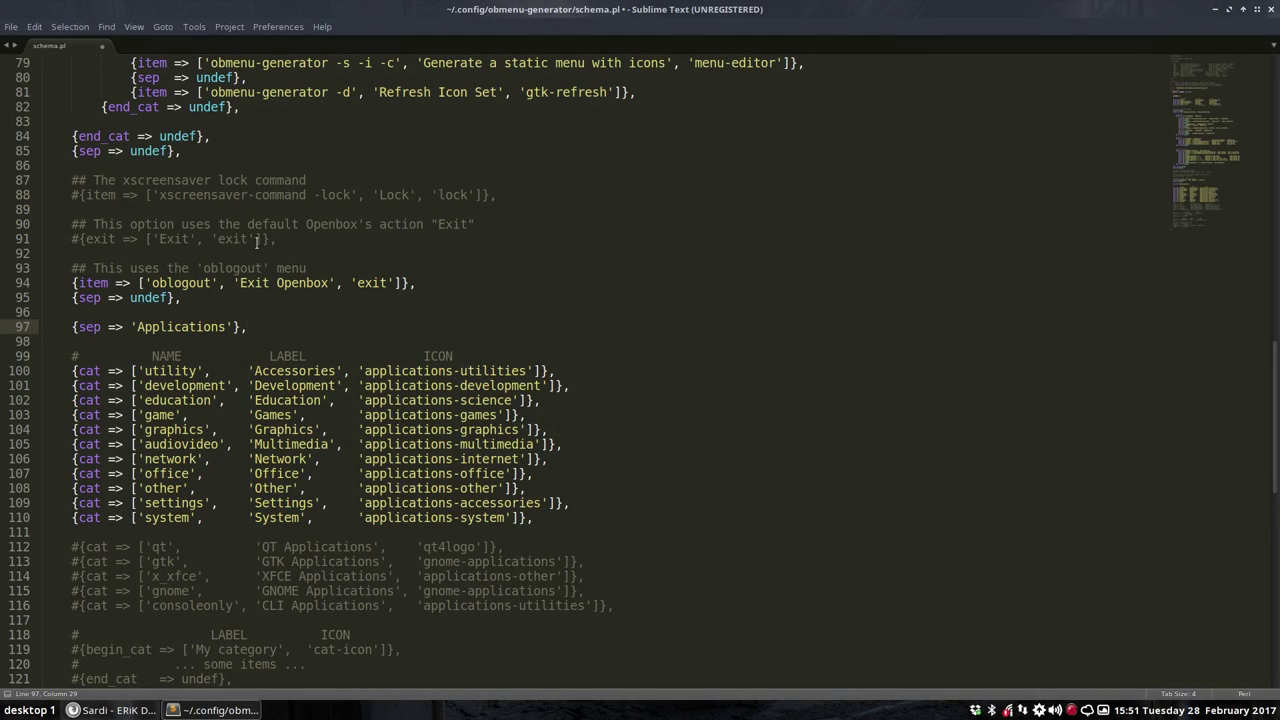
# - Examine the commented default Exit option on lines 90–91 and the remaining entries to the end of the schema file
pyautogui.moveTo(275, 238); pyautogui.dragTo(55, 224)
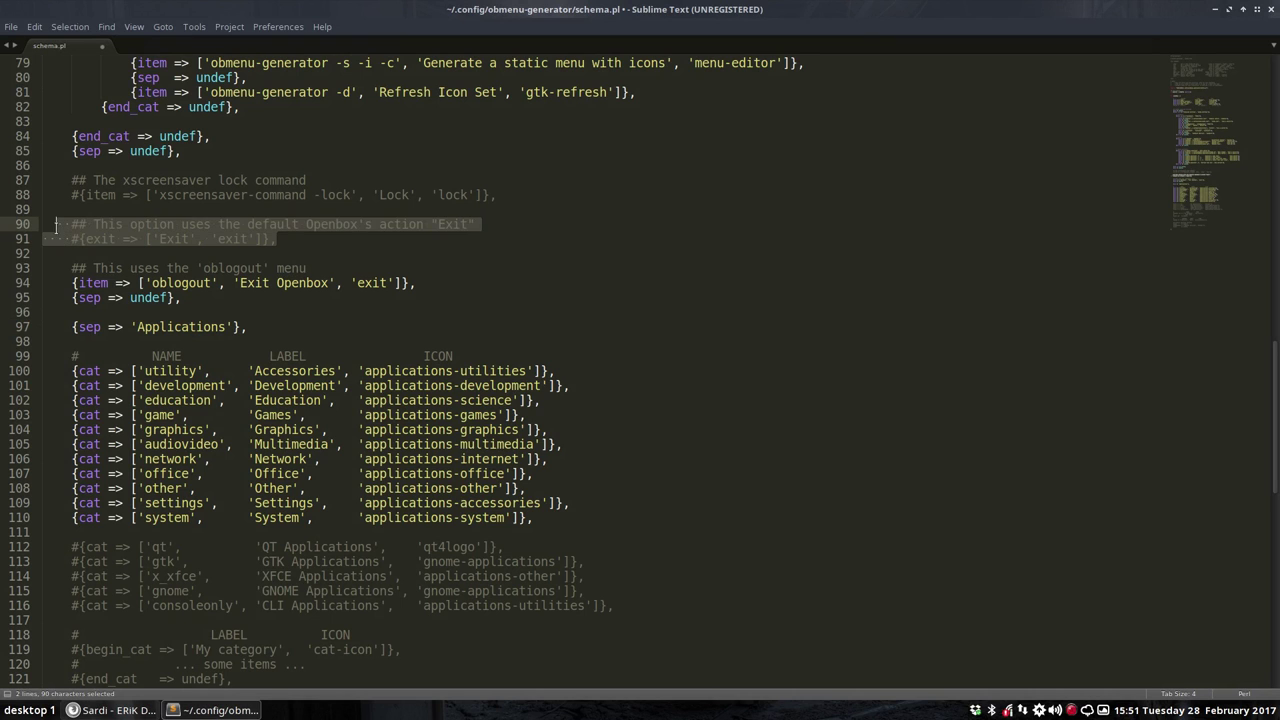
pyautogui.click(280, 239)
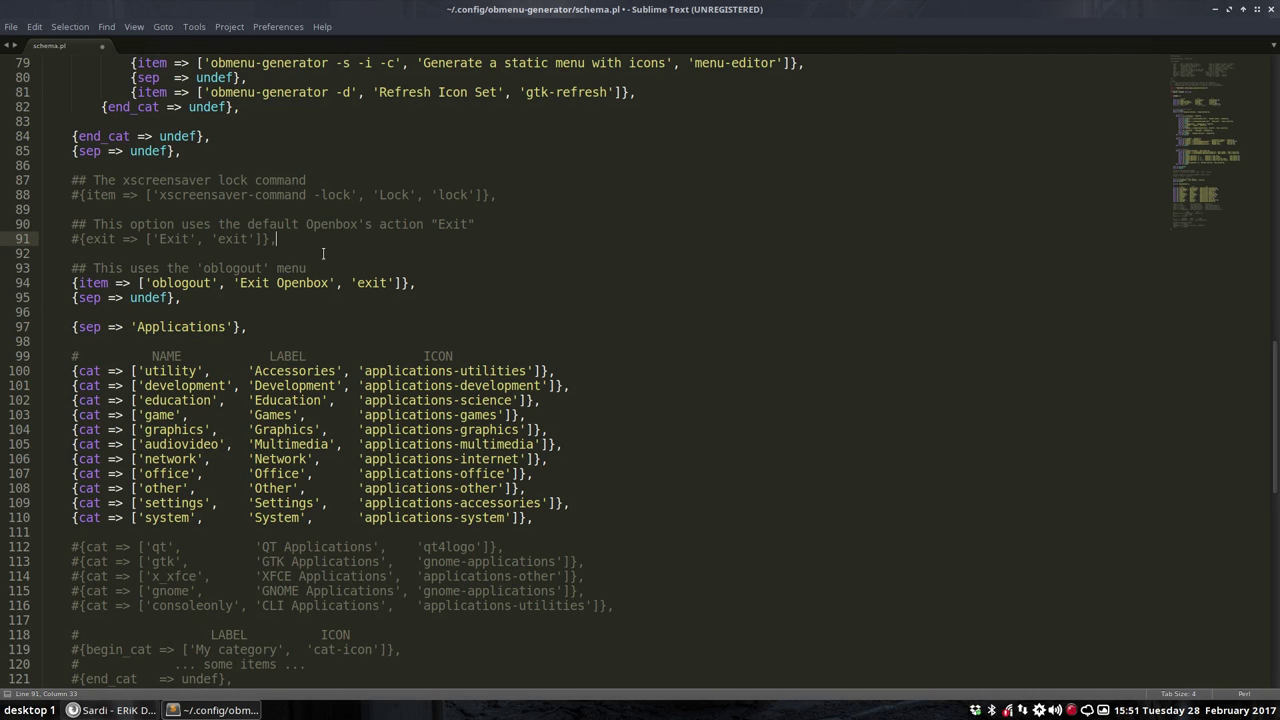
pyautogui.scroll(-4, 320, 378)
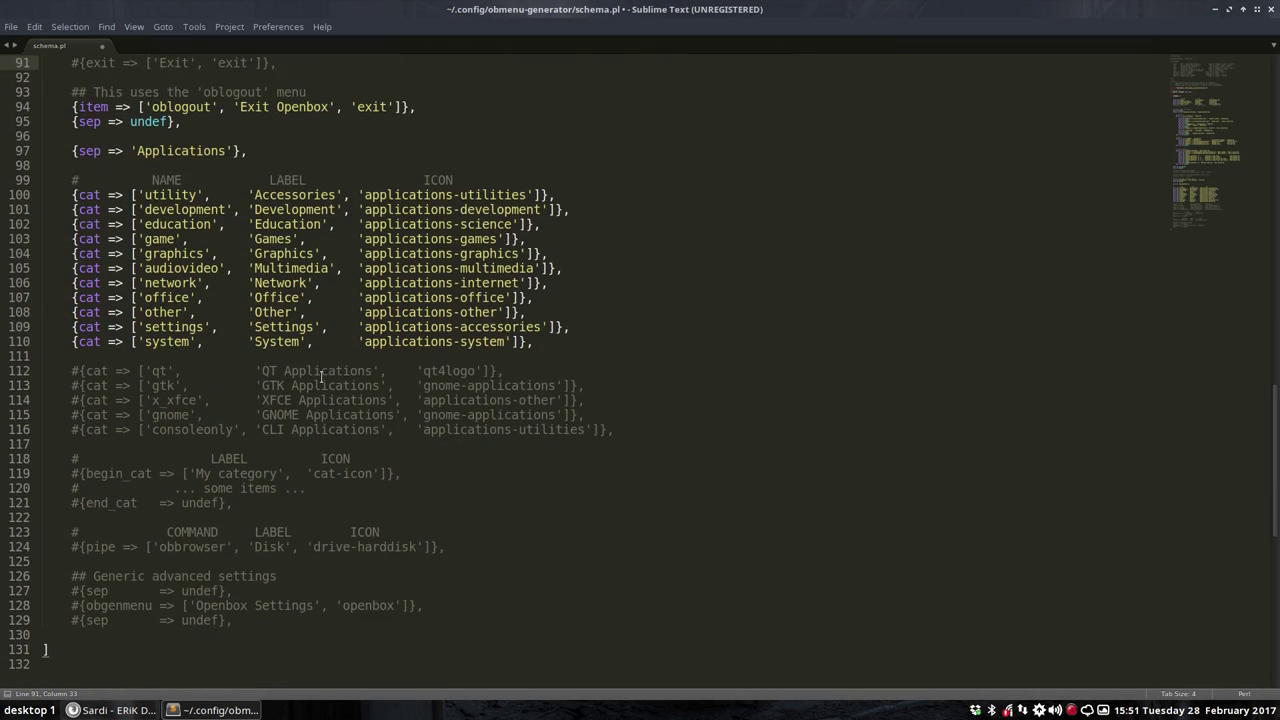
pyautogui.scroll(-4, 320, 376)
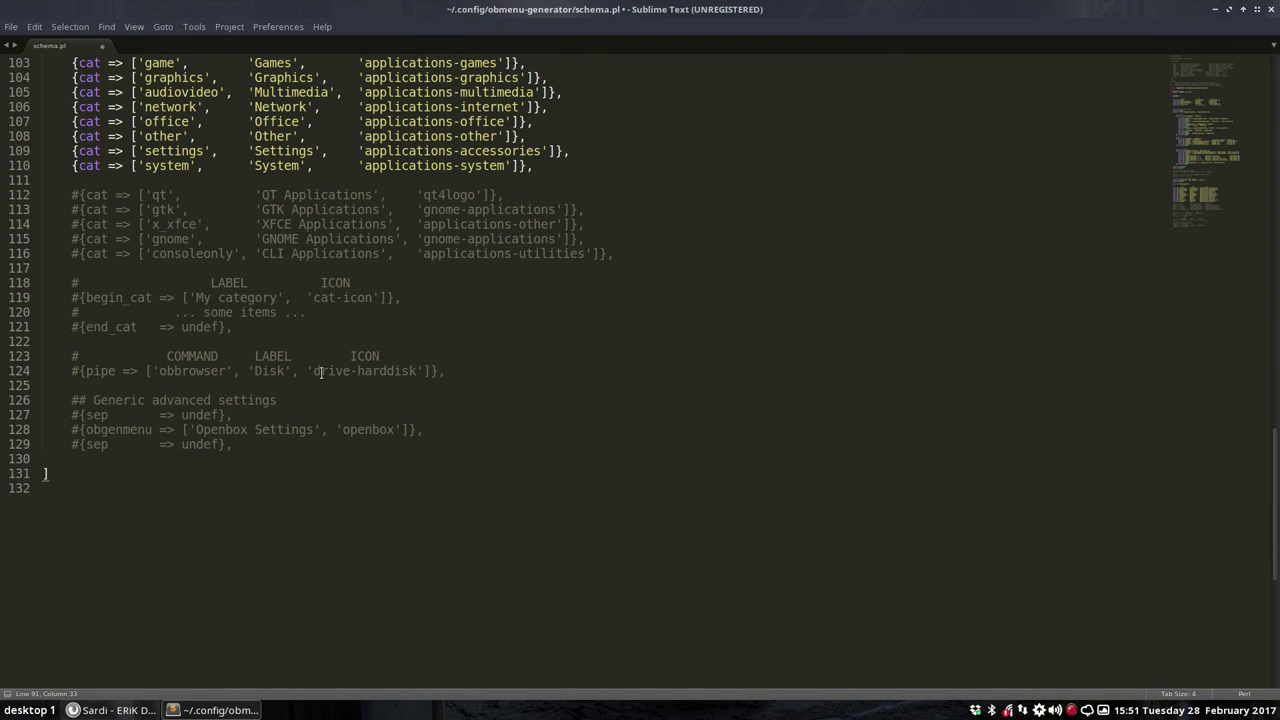
# - Return to the start of the schema file and highlight "obmenu-generator" in the config.pl path on line 25
pyautogui.scroll(4, 321, 373)
pyautogui.scroll(14, 321, 372)
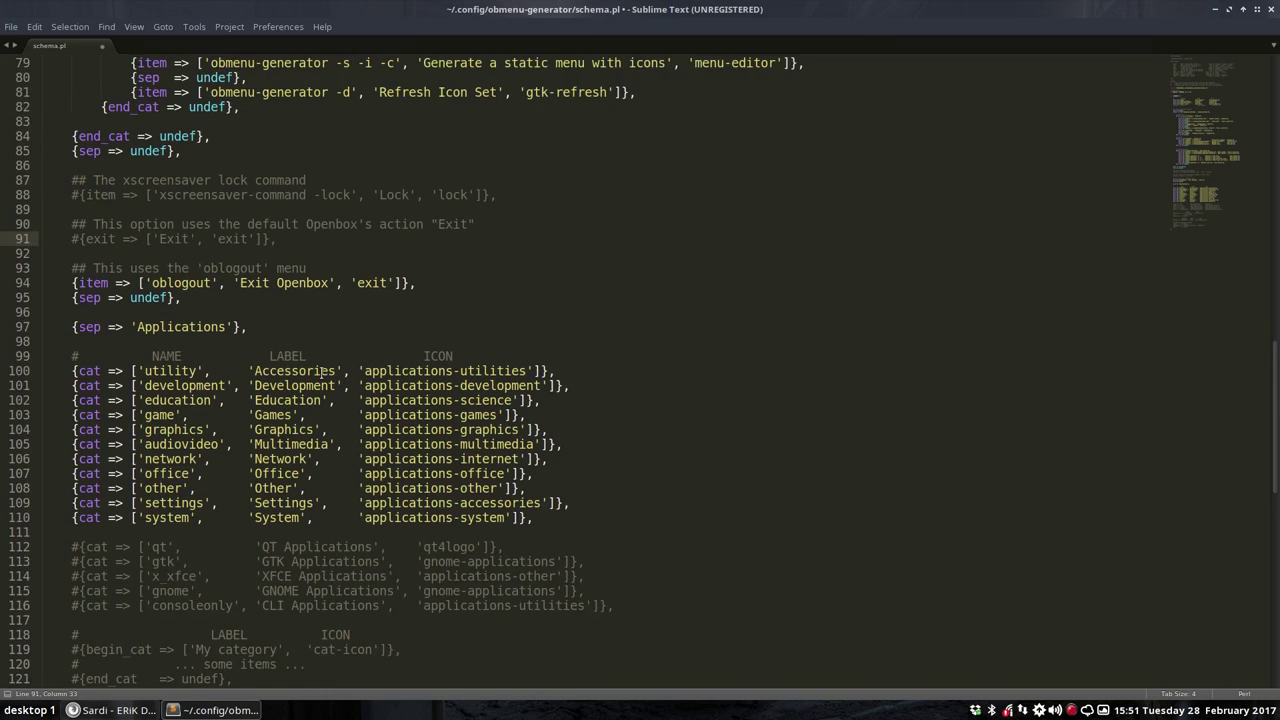
pyautogui.scroll(8, 321, 372)
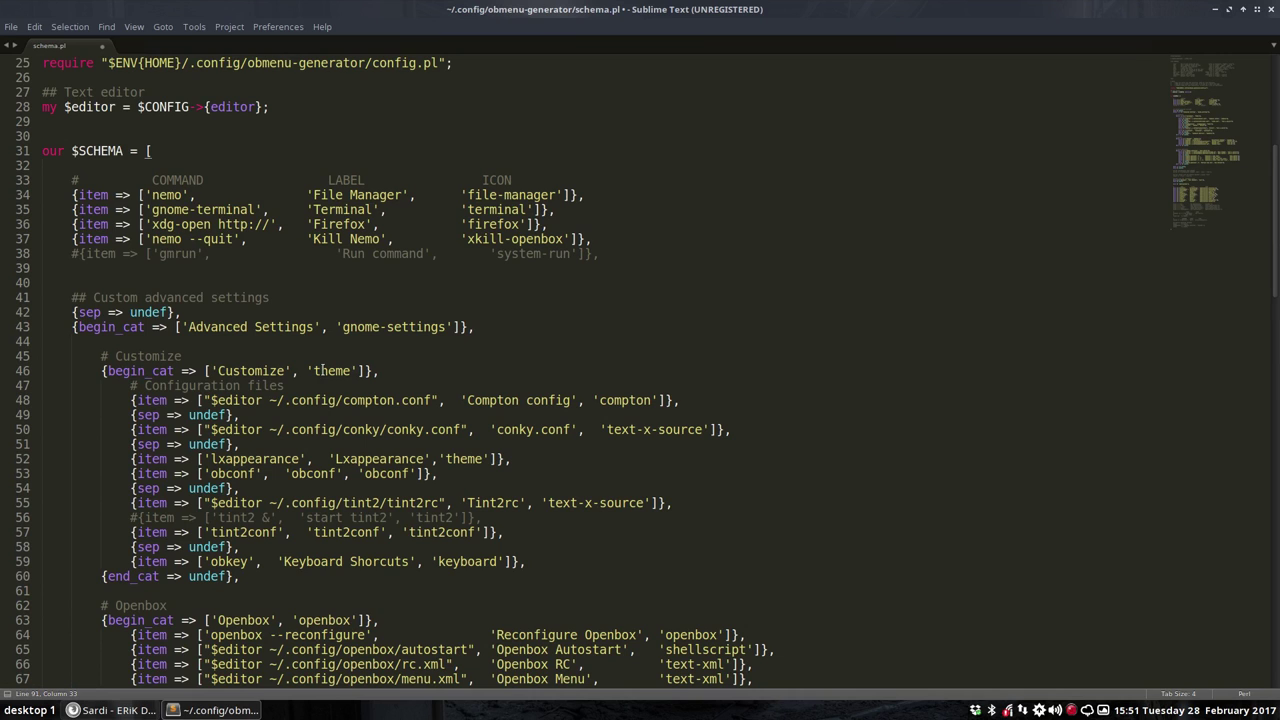
pyautogui.scroll(7, 321, 372)
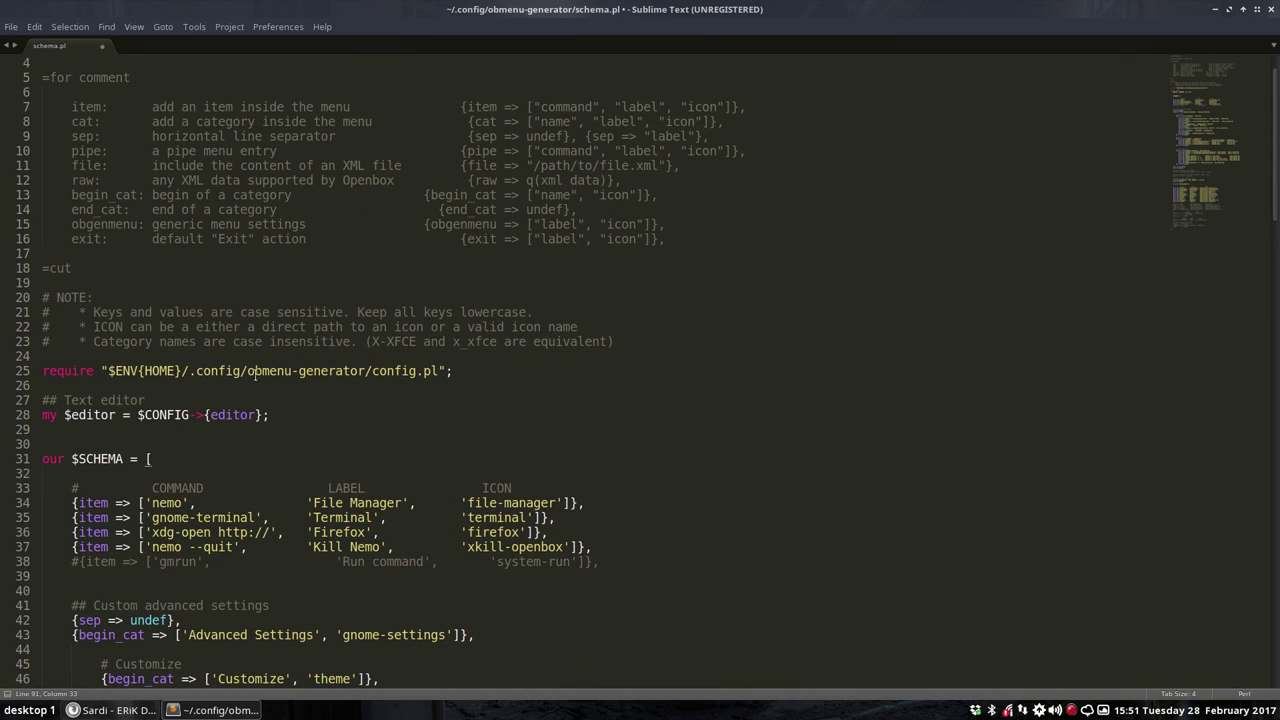
pyautogui.moveTo(248, 372); pyautogui.dragTo(366, 372)
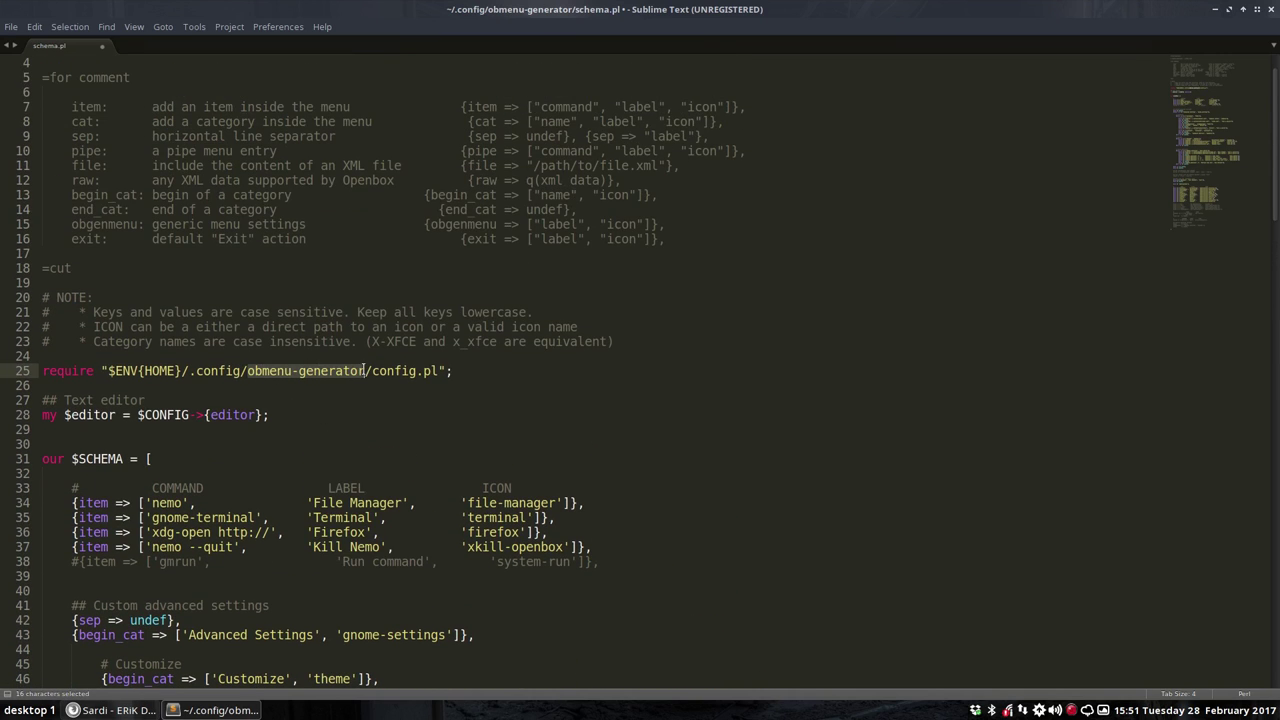
pyautogui.click(379, 487)
# - Highlight the Customize block on lines 45–60 and compare it with the Advanced Settings submenus of the Openbox menu
pyautogui.scroll(-4, 340, 490)
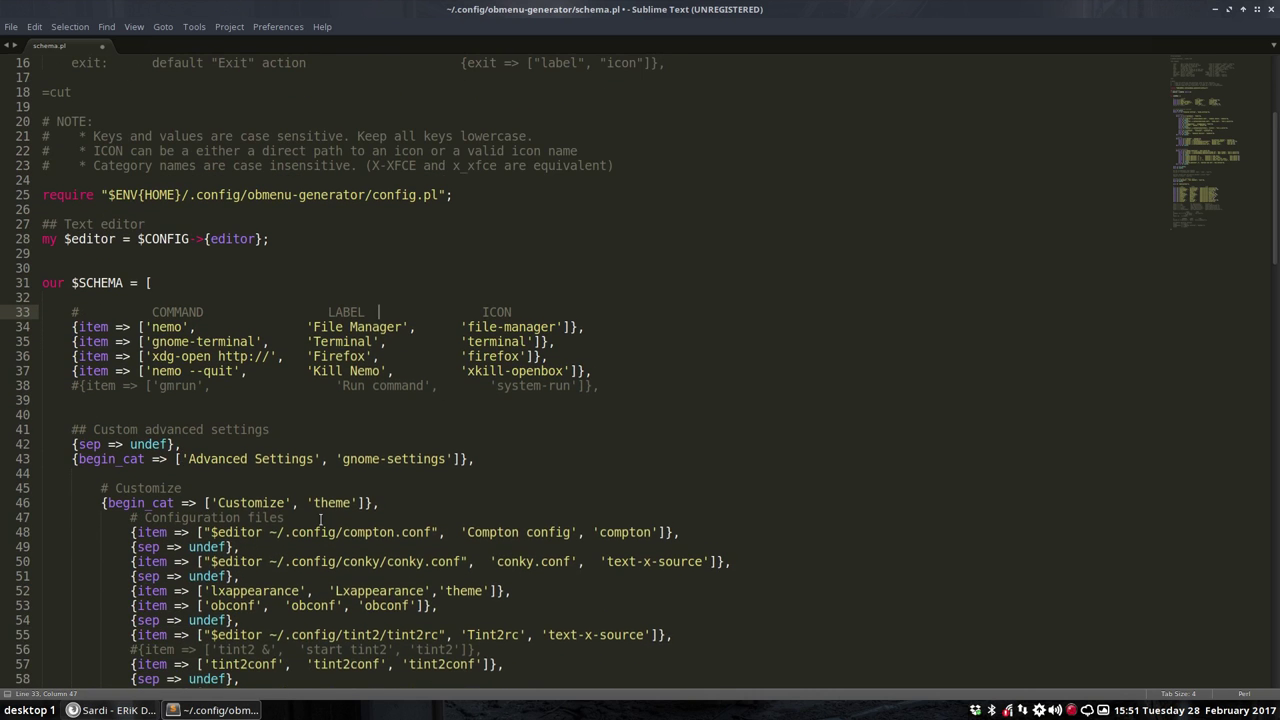
pyautogui.scroll(-6, 321, 517)
pyautogui.moveTo(93, 224); pyautogui.dragTo(252, 441)
pyautogui.press('super+space')
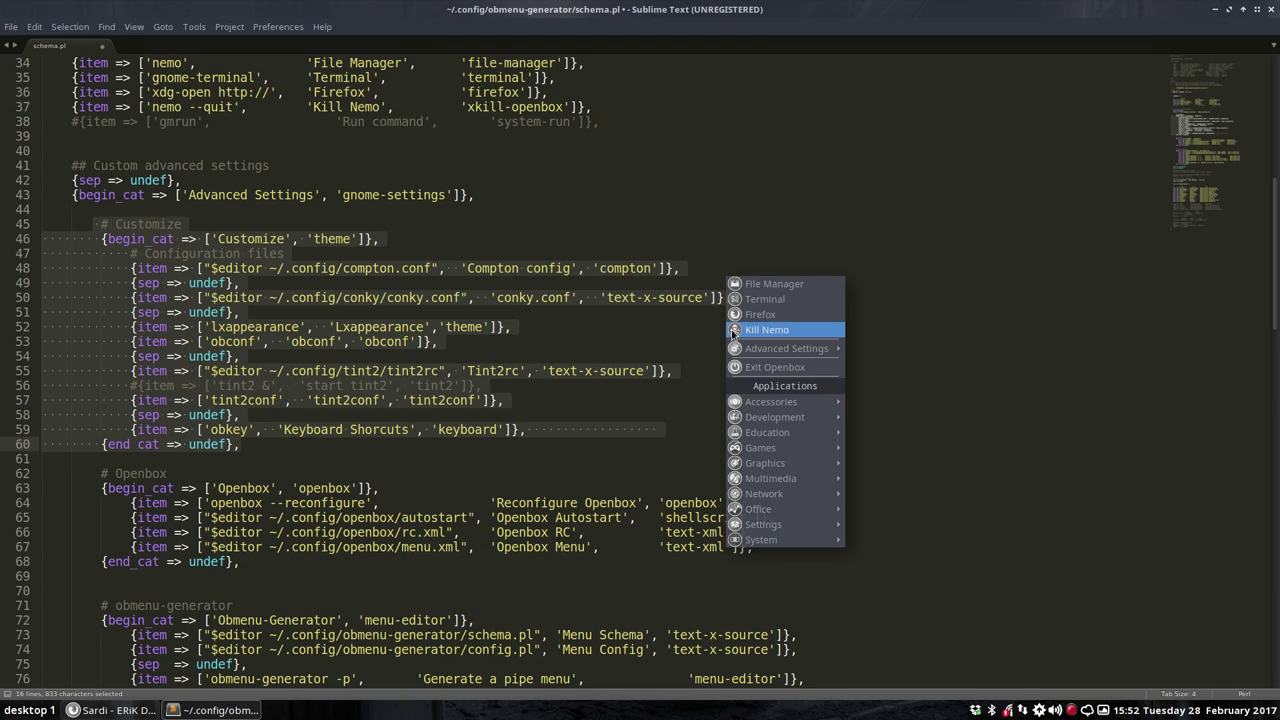
pyautogui.moveTo(752, 348)
pyautogui.moveTo(886, 348)
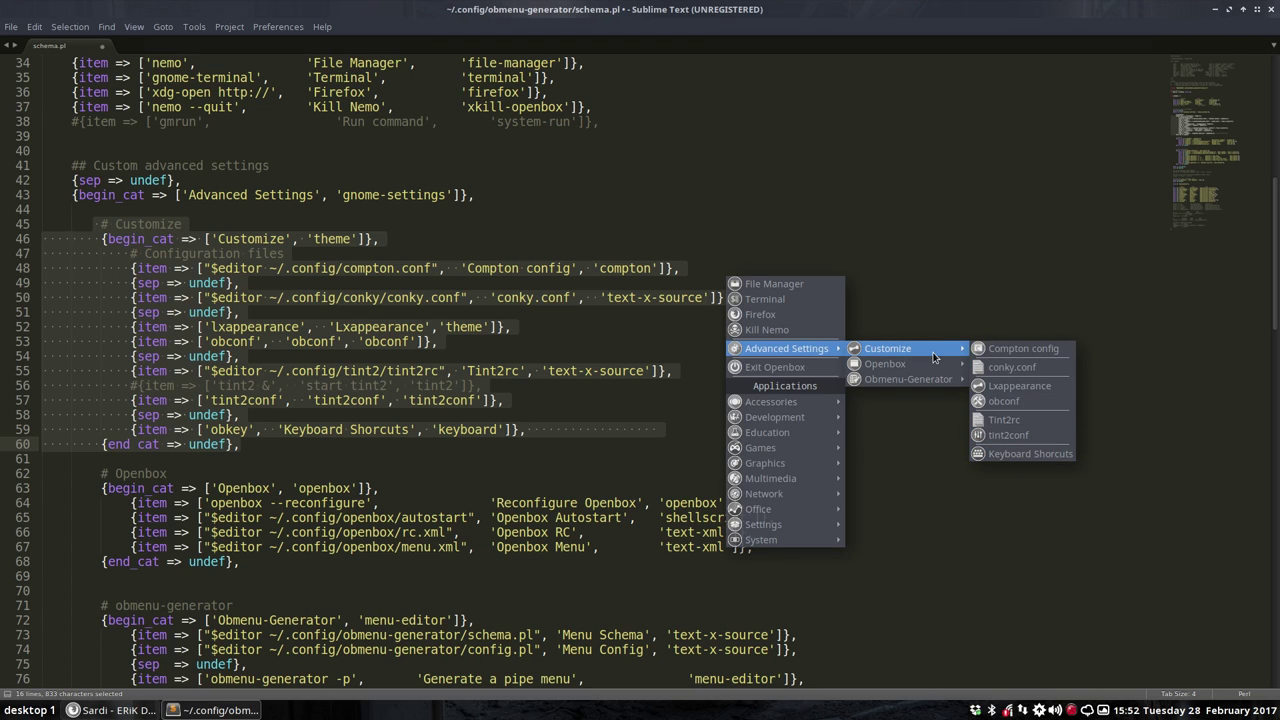
pyautogui.moveTo(915, 364)
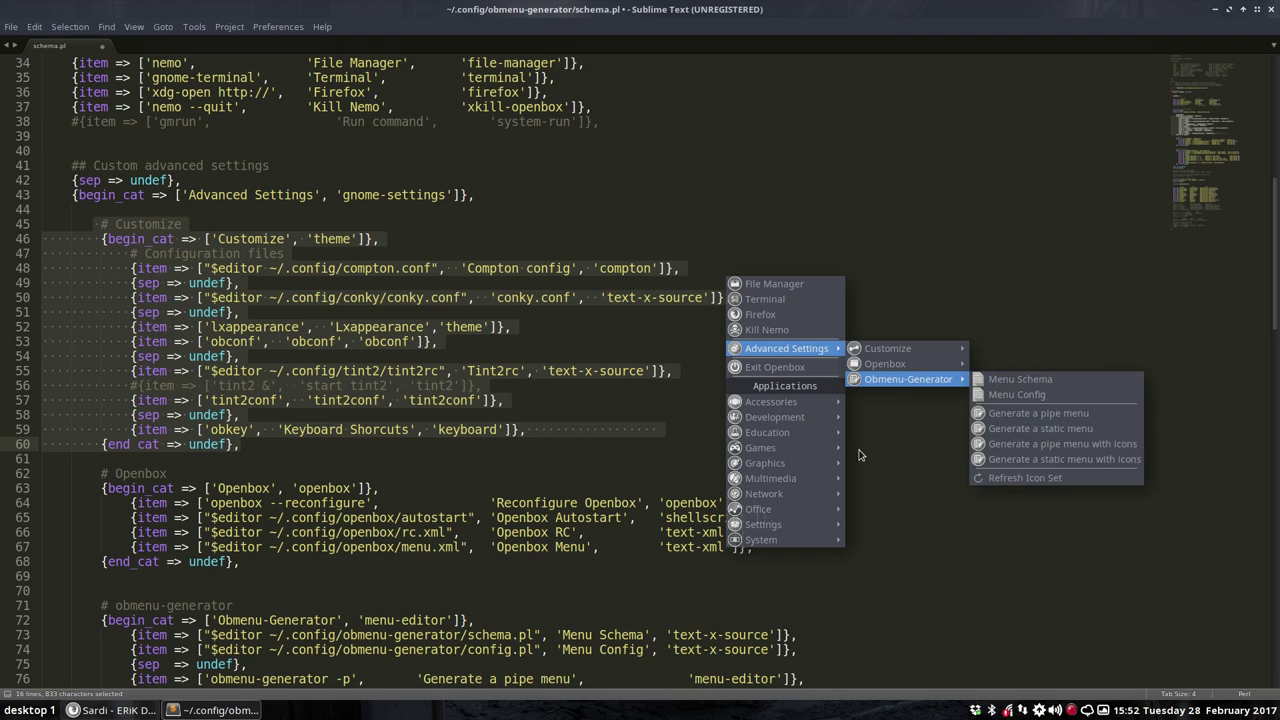
pyautogui.click(878, 573)
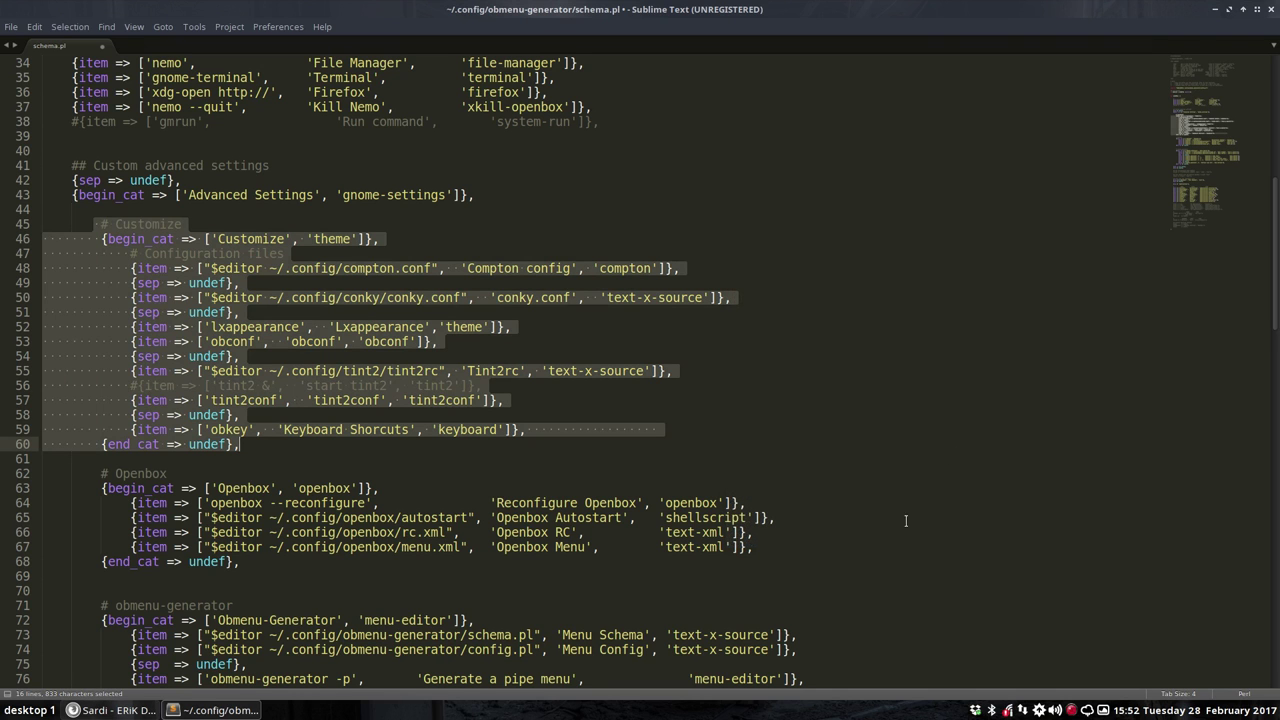
# - Minimise the schema editor window and briefly show the Openbox menu on the empty desktop
pyautogui.click(1213, 14)
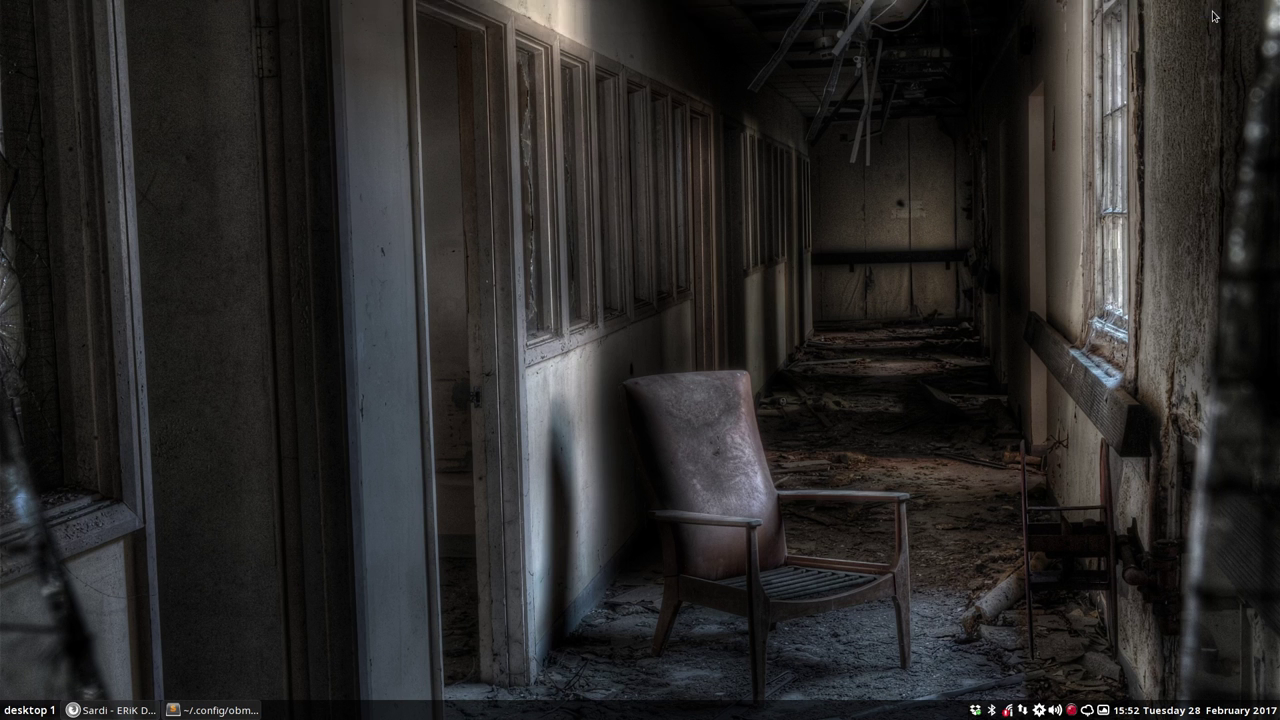
pyautogui.rightClick(528, 284)
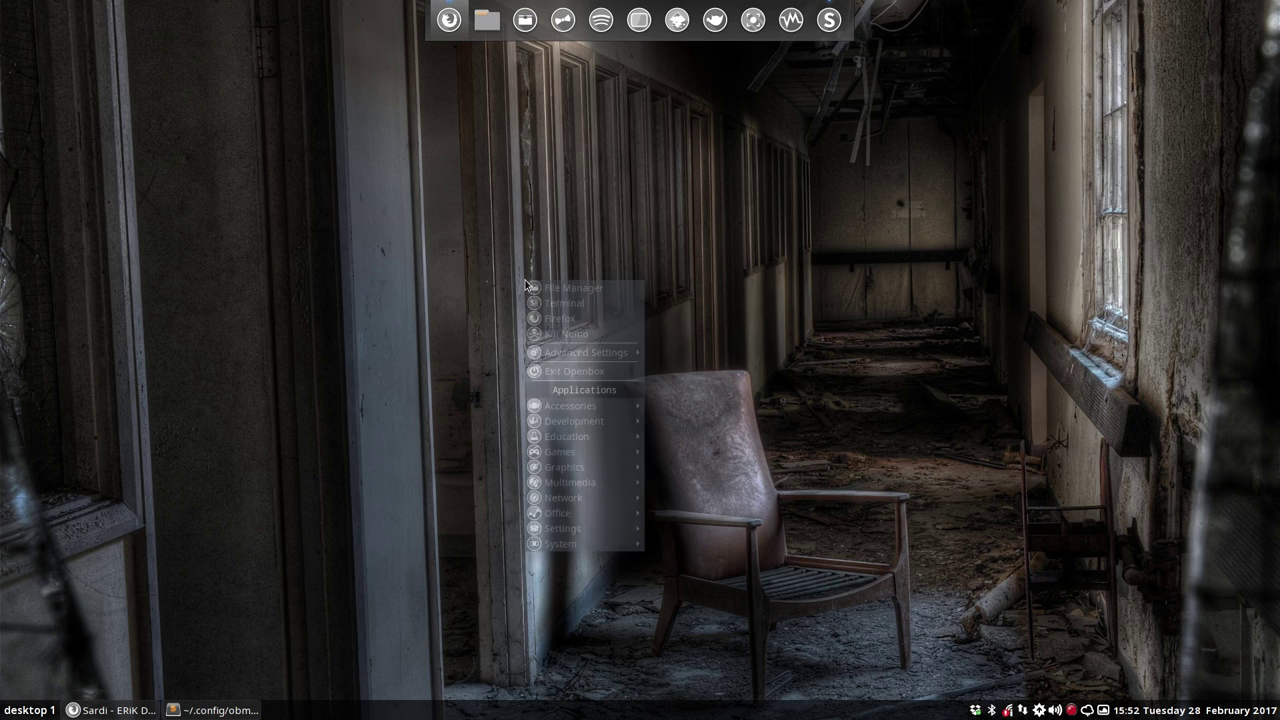
pyautogui.click(497, 230)
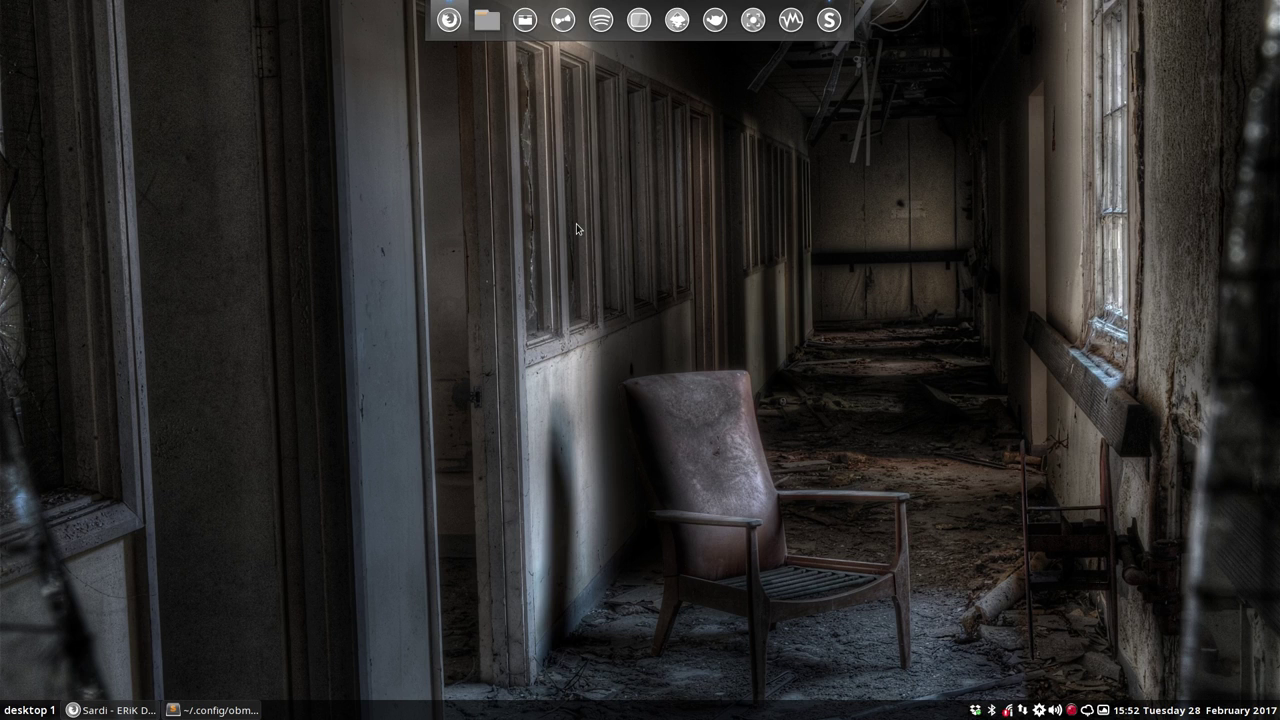
# - Open a terminal and display the menu generator's help with "obmenu-generator -h"
pyautogui.hotkey('ctrl', 'alt', 't')
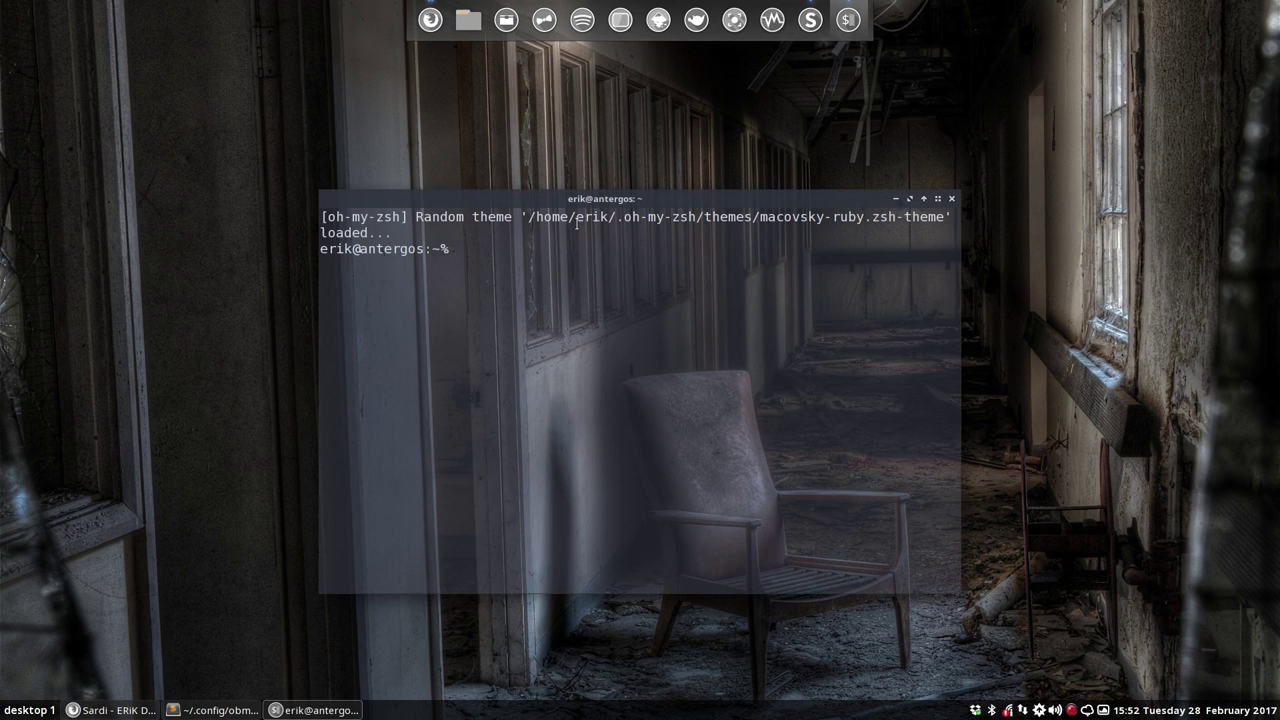
pyautogui.write('obm')
pyautogui.press('Tab')
pyautogui.write('enu')
pyautogui.press('Tab')
pyautogui.write('-ge')
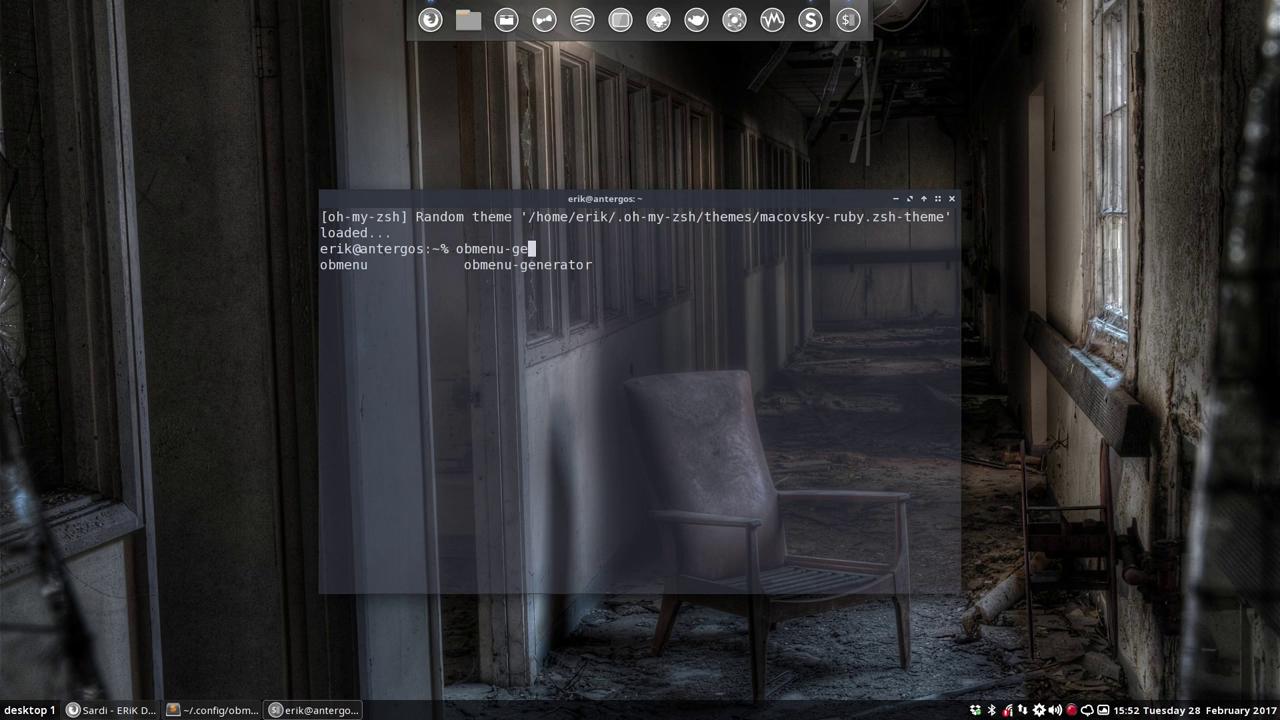
pyautogui.press('Tab')
pyautogui.write('-h')
pyautogui.press('Return')
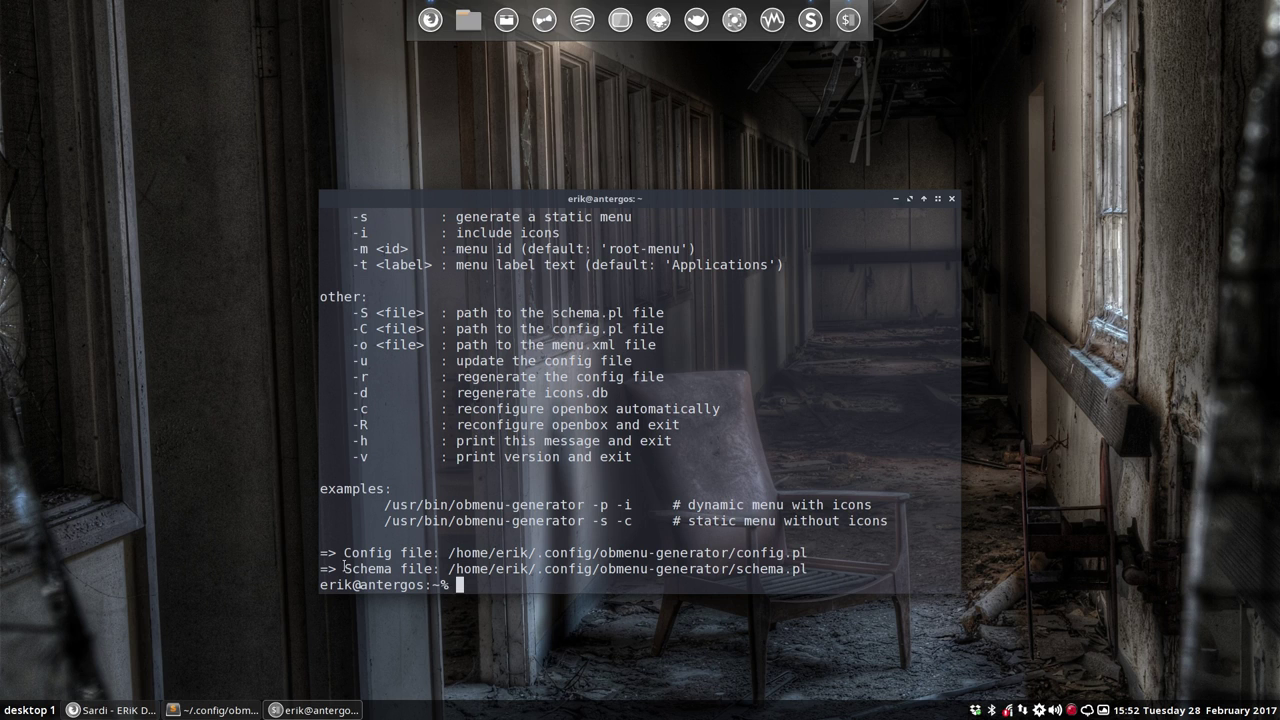
# - Highlight the config and schema file paths and the "/usr/bin/obmenu-generator -s -c" example in the help output
pyautogui.moveTo(345, 567); pyautogui.dragTo(671, 552)
pyautogui.click(833, 561)
pyautogui.moveTo(833, 561); pyautogui.dragTo(320, 552)
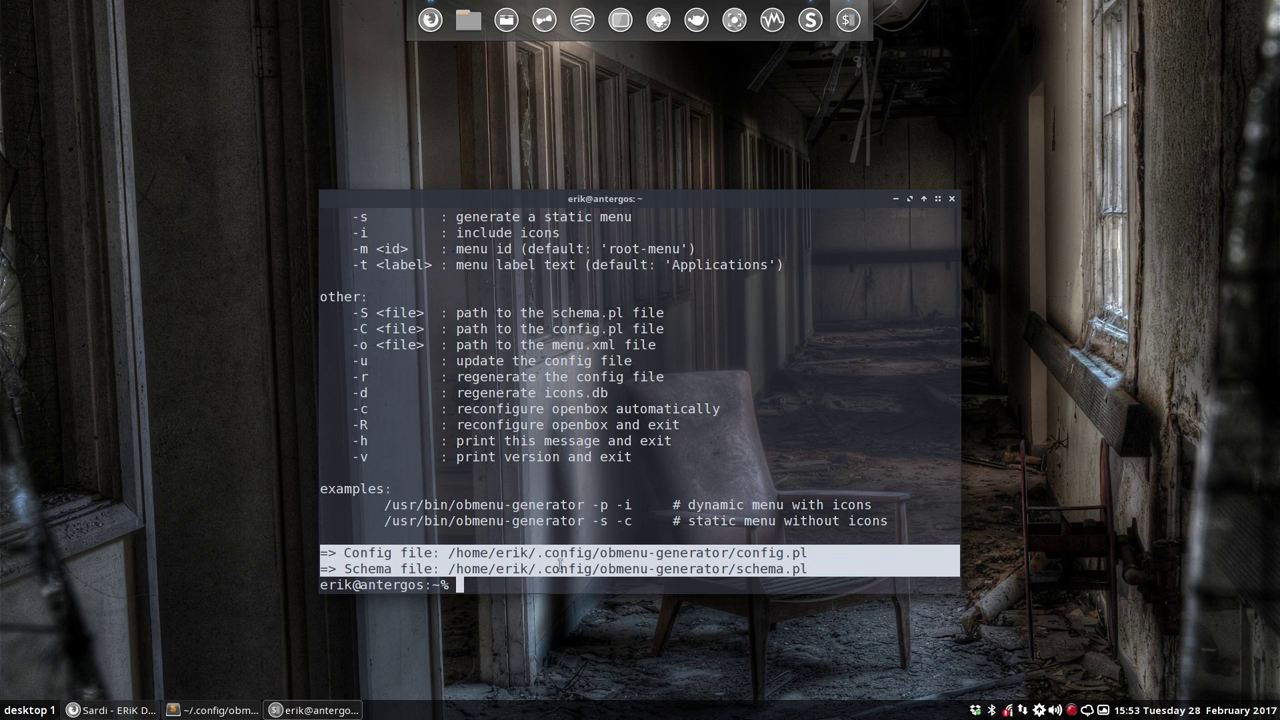
pyautogui.click(386, 521)
pyautogui.moveTo(383, 521); pyautogui.dragTo(629, 521)
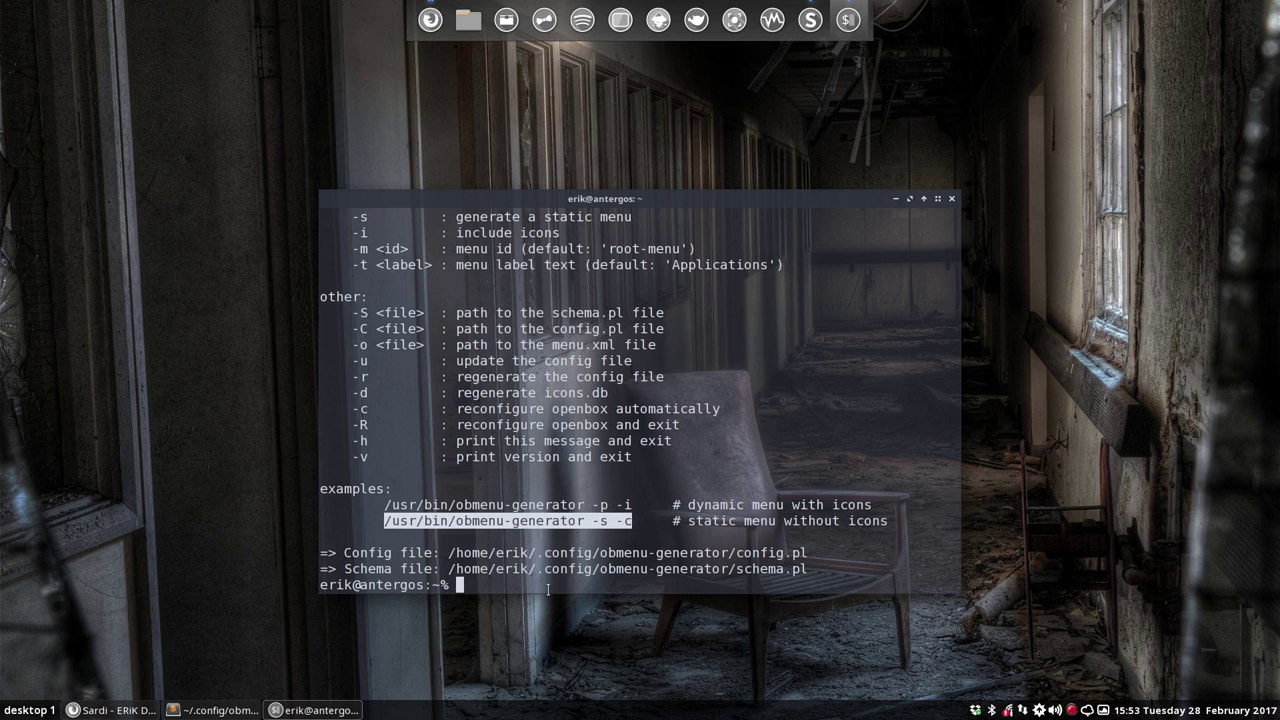
# - Enter the command "obmenu-generator -s -c" at the terminal prompt without running it
pyautogui.click(488, 575)
pyautogui.write('obmen')
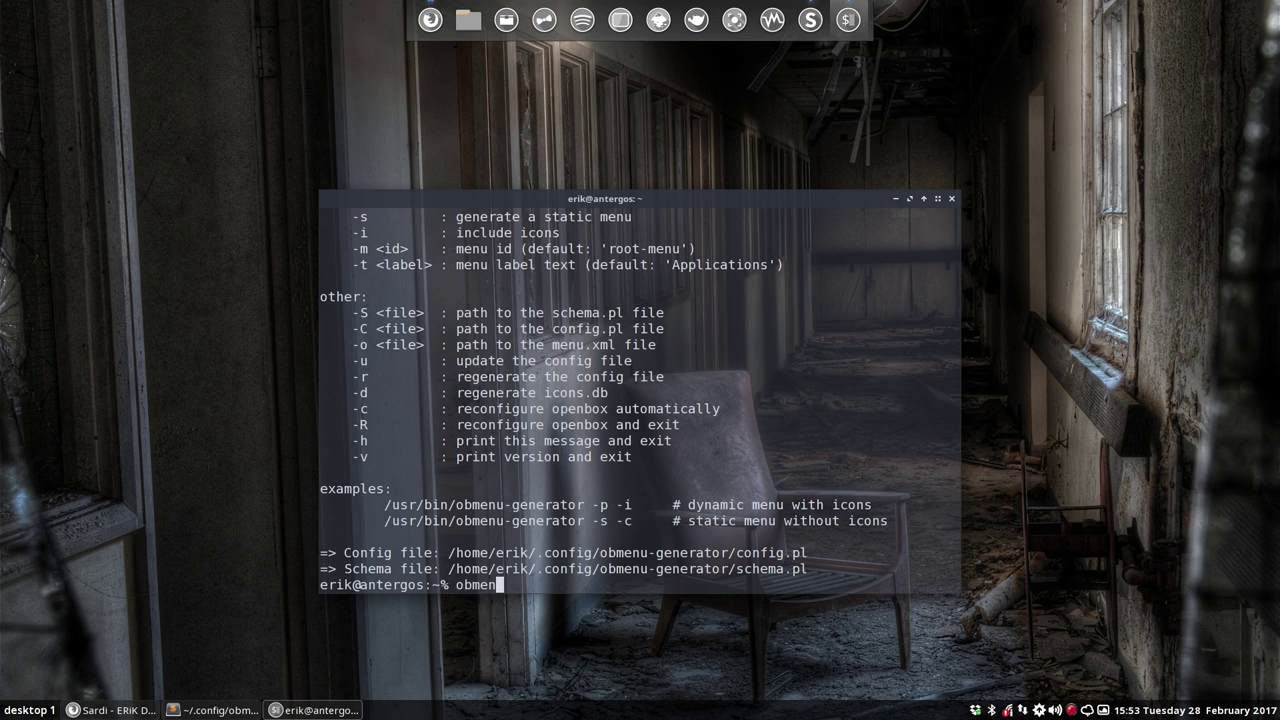
pyautogui.press('Tab')
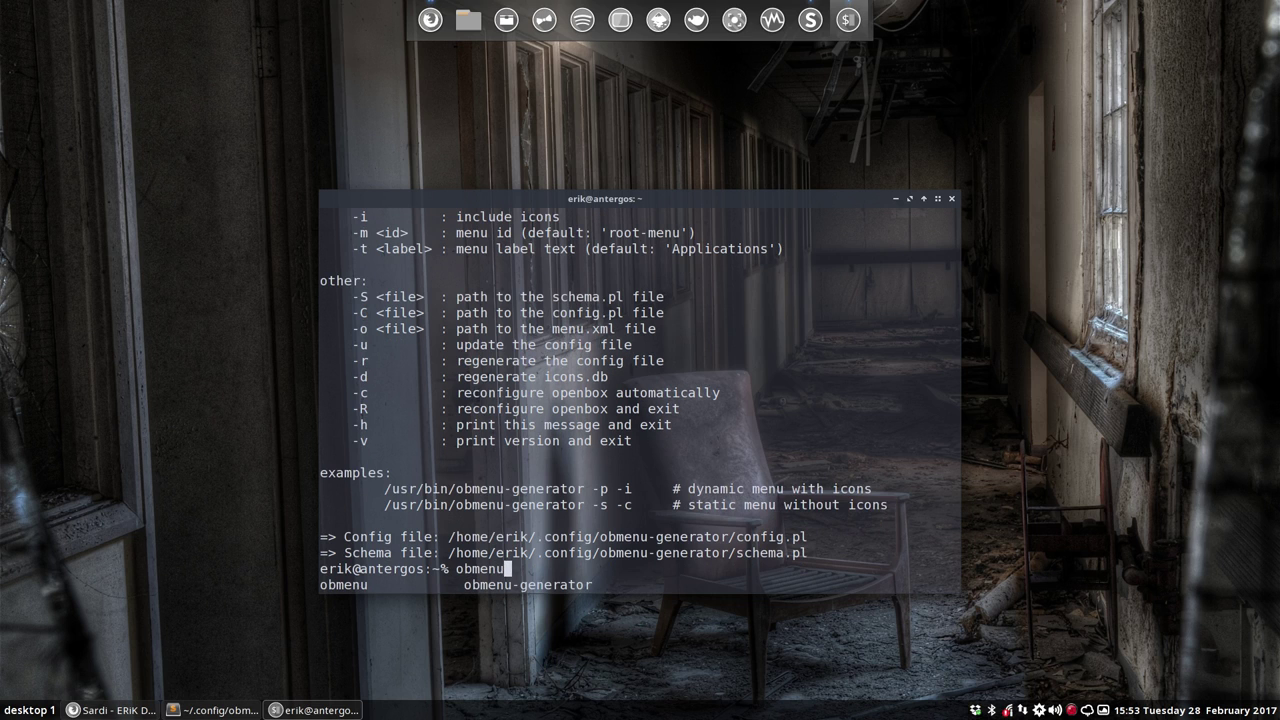
pyautogui.write('-ge')
pyautogui.press('Tab')
pyautogui.write('-s -c')
# - Generate a static menu without icons using the Obmenu-Generator entries in the Openbox menu's Advanced Settings
pyautogui.rightClick(174, 381)
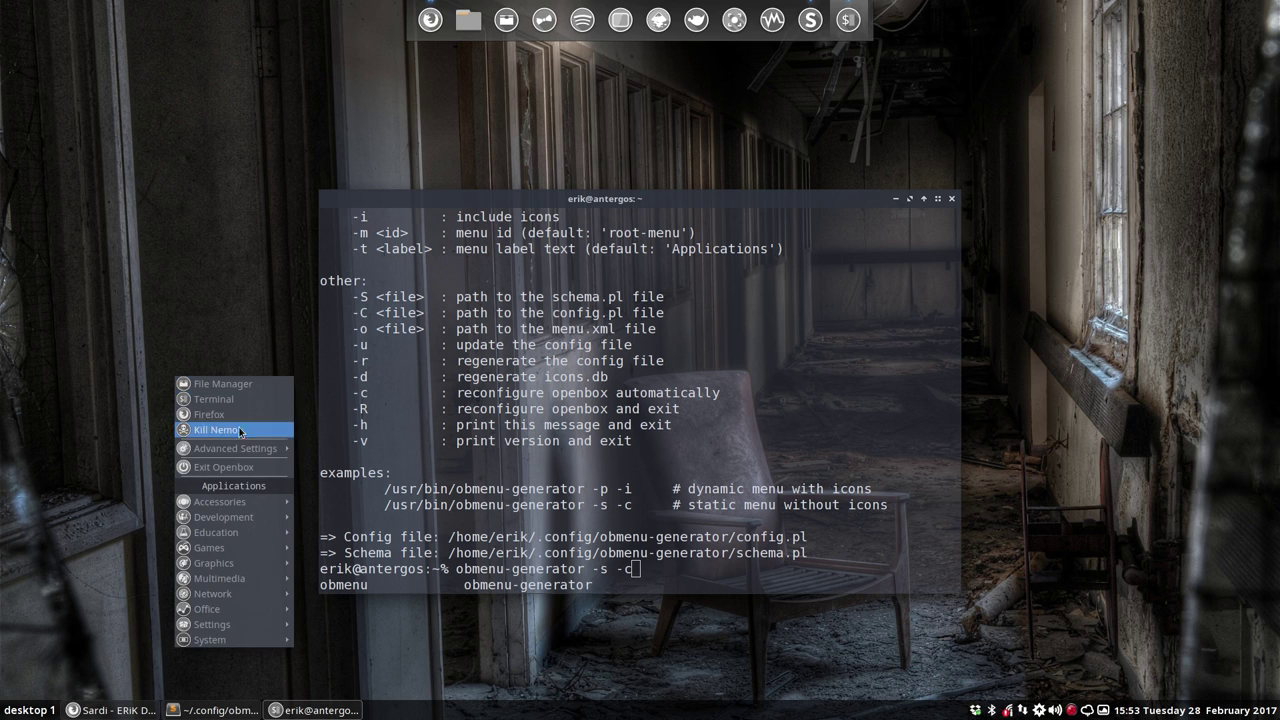
pyautogui.moveTo(255, 452)
pyautogui.moveTo(357, 479)
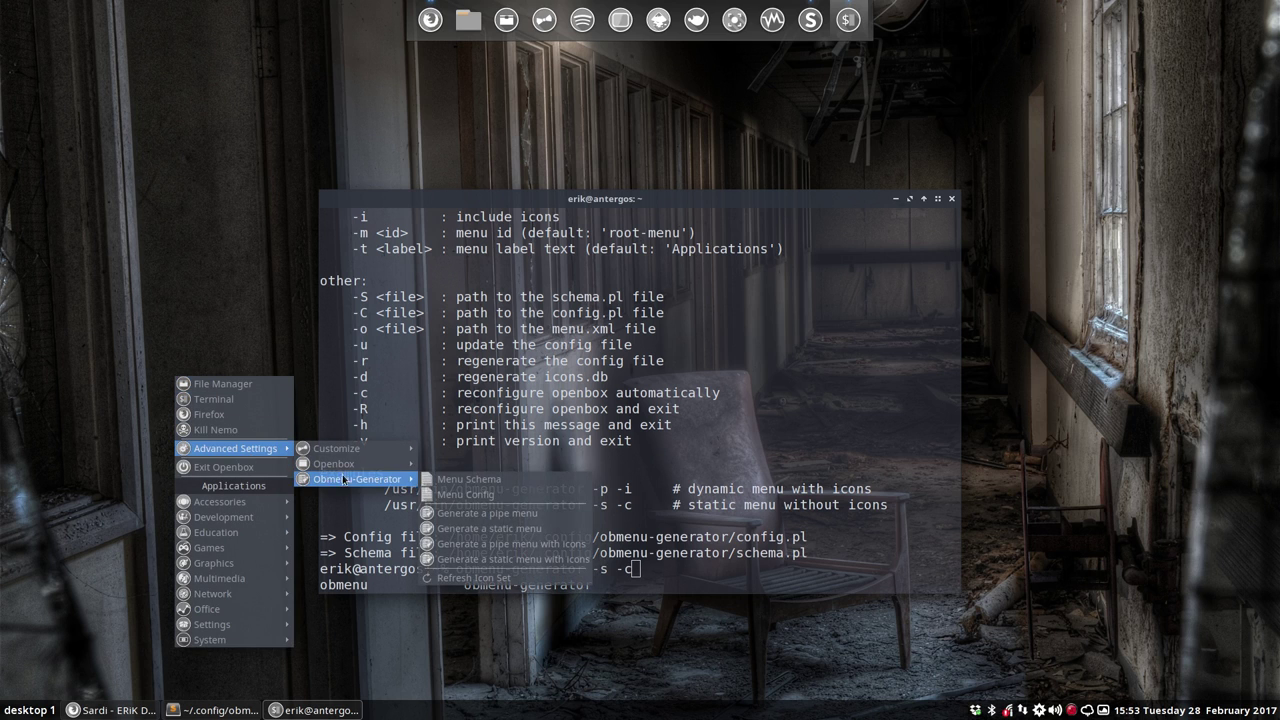
pyautogui.click(551, 537)
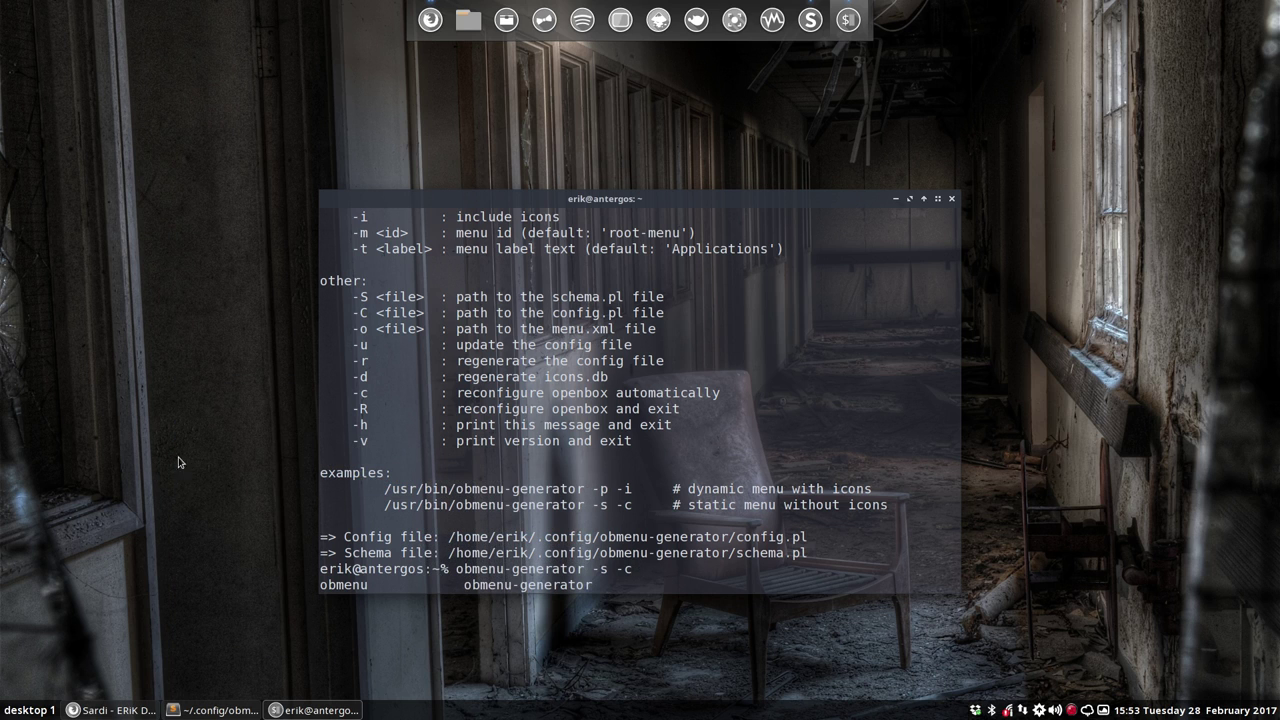
# - Inspect the regenerated Openbox menu and its Advanced Settings Customize submenu, and return to the terminal
pyautogui.rightClick(197, 398)
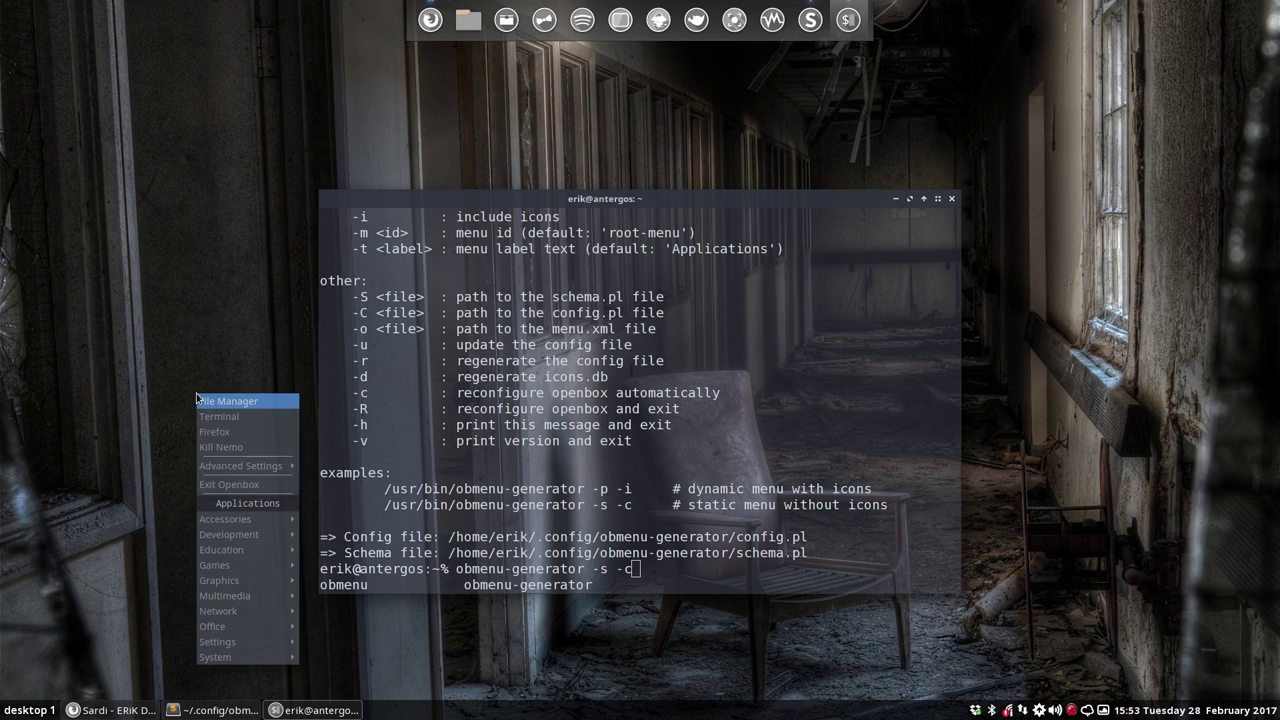
pyautogui.moveTo(244, 512)
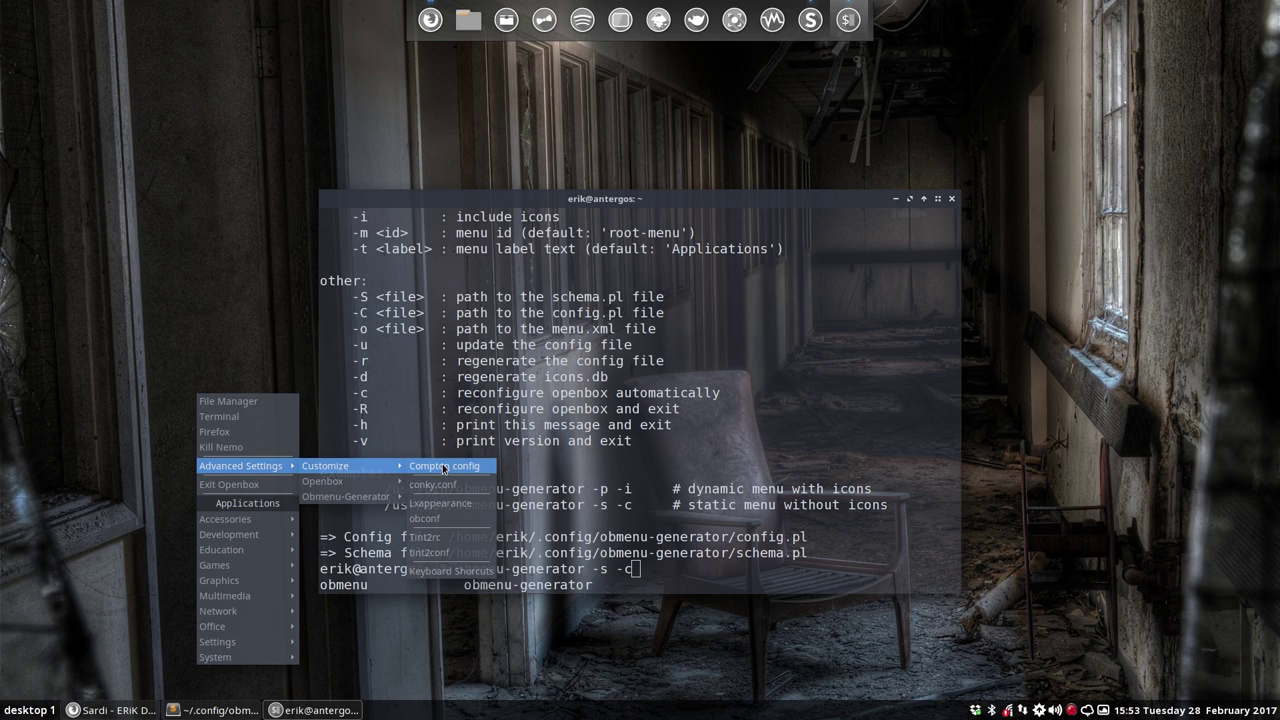
pyautogui.click(822, 352)
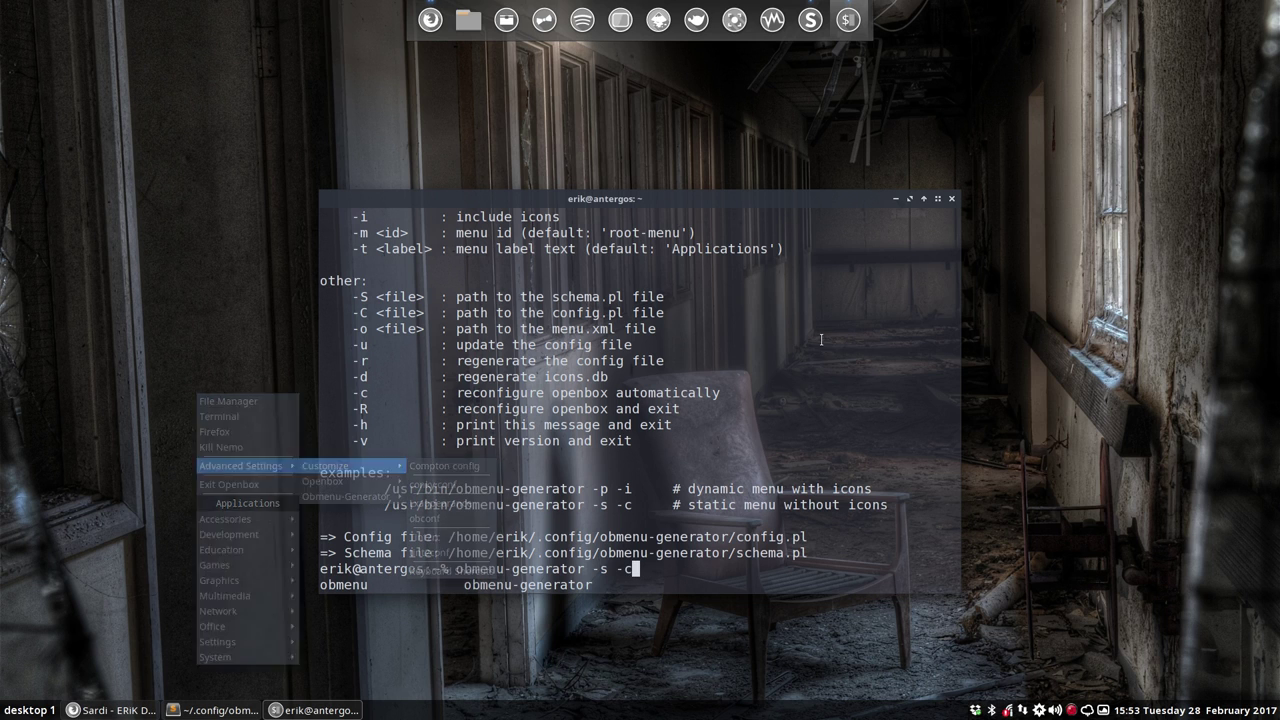